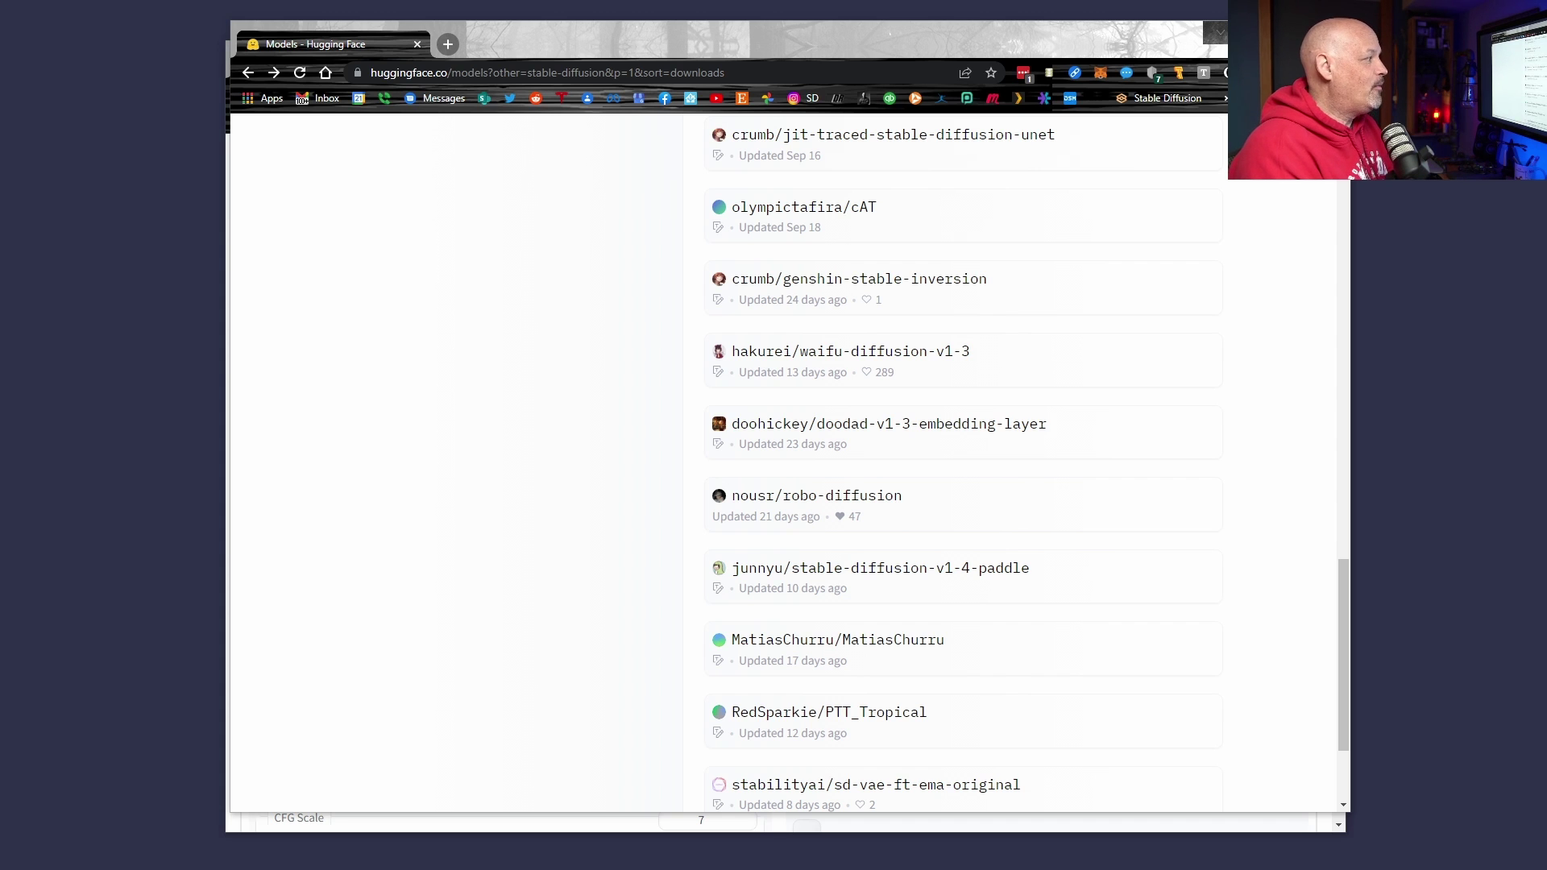
# Open the nousr/robo-diffusion model card, scroll to Usage, and highlight the trigger words 'nousr robot'
pyautogui.click(884, 499)
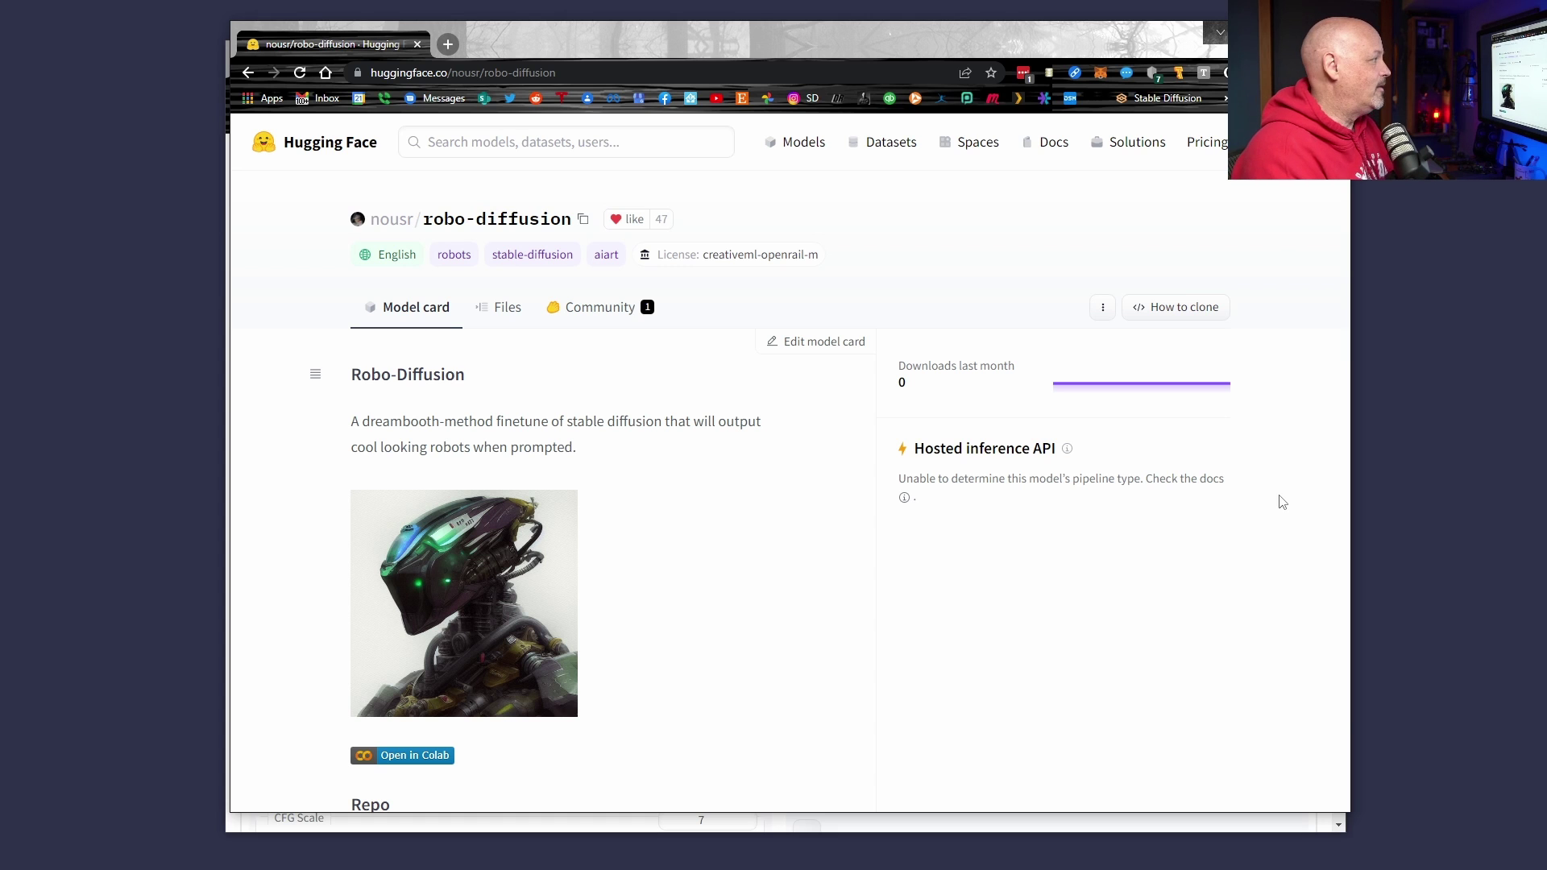
pyautogui.scroll(-4, 715, 556)
pyautogui.scroll(-1, 824, 574)
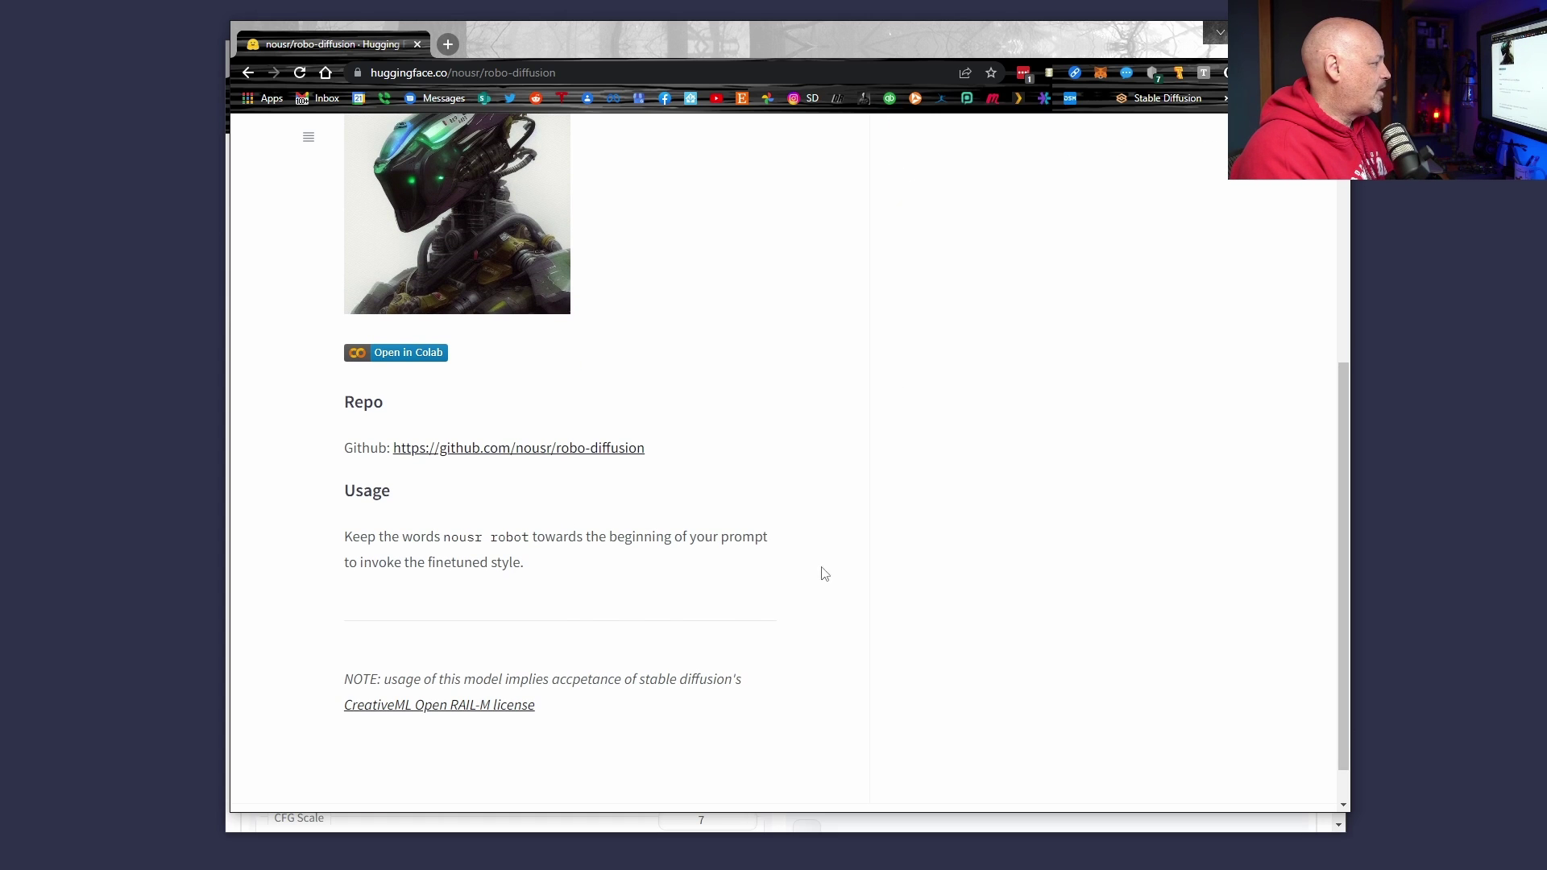
pyautogui.moveTo(443, 538); pyautogui.dragTo(531, 538)
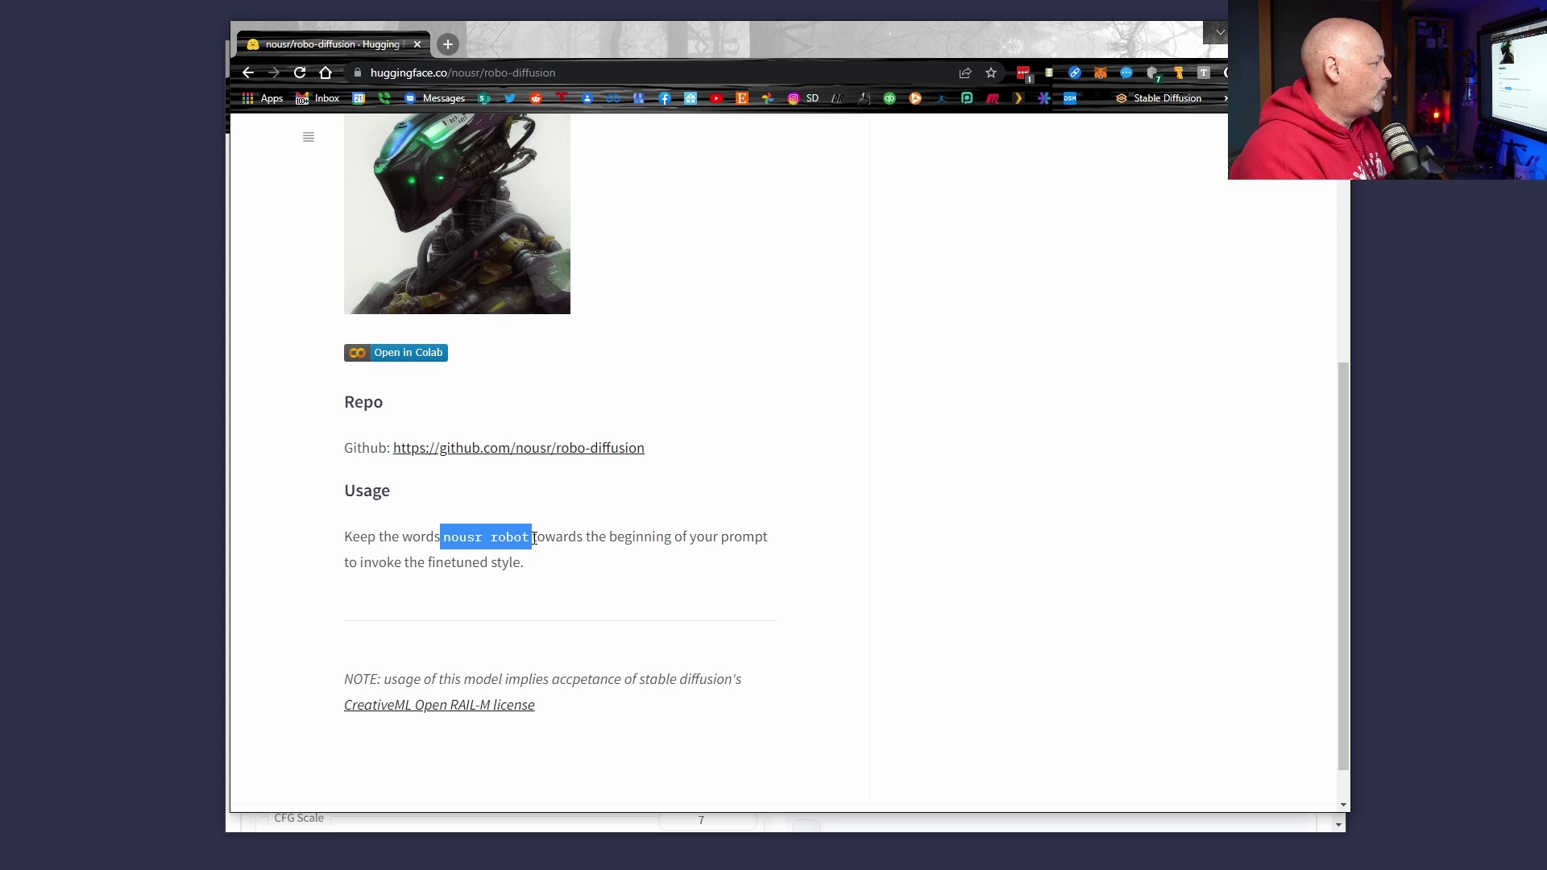
pyautogui.click(976, 537)
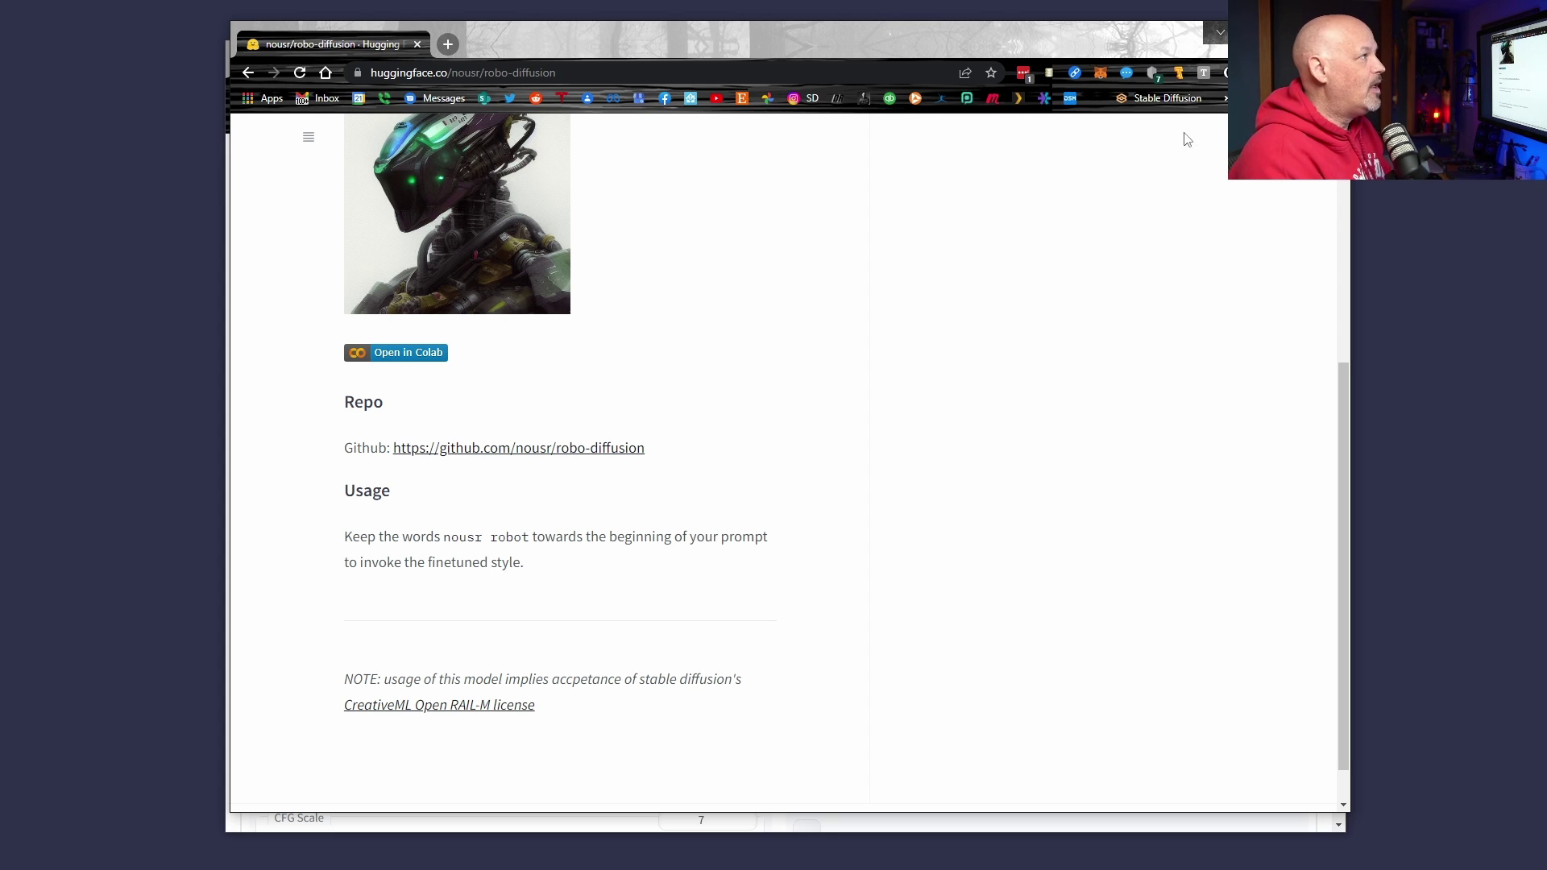
# Close the browser and open models > Stable-diffusion inside the stable-diffusion-webui folder
pyautogui.hotkey('ctrl', 'w')
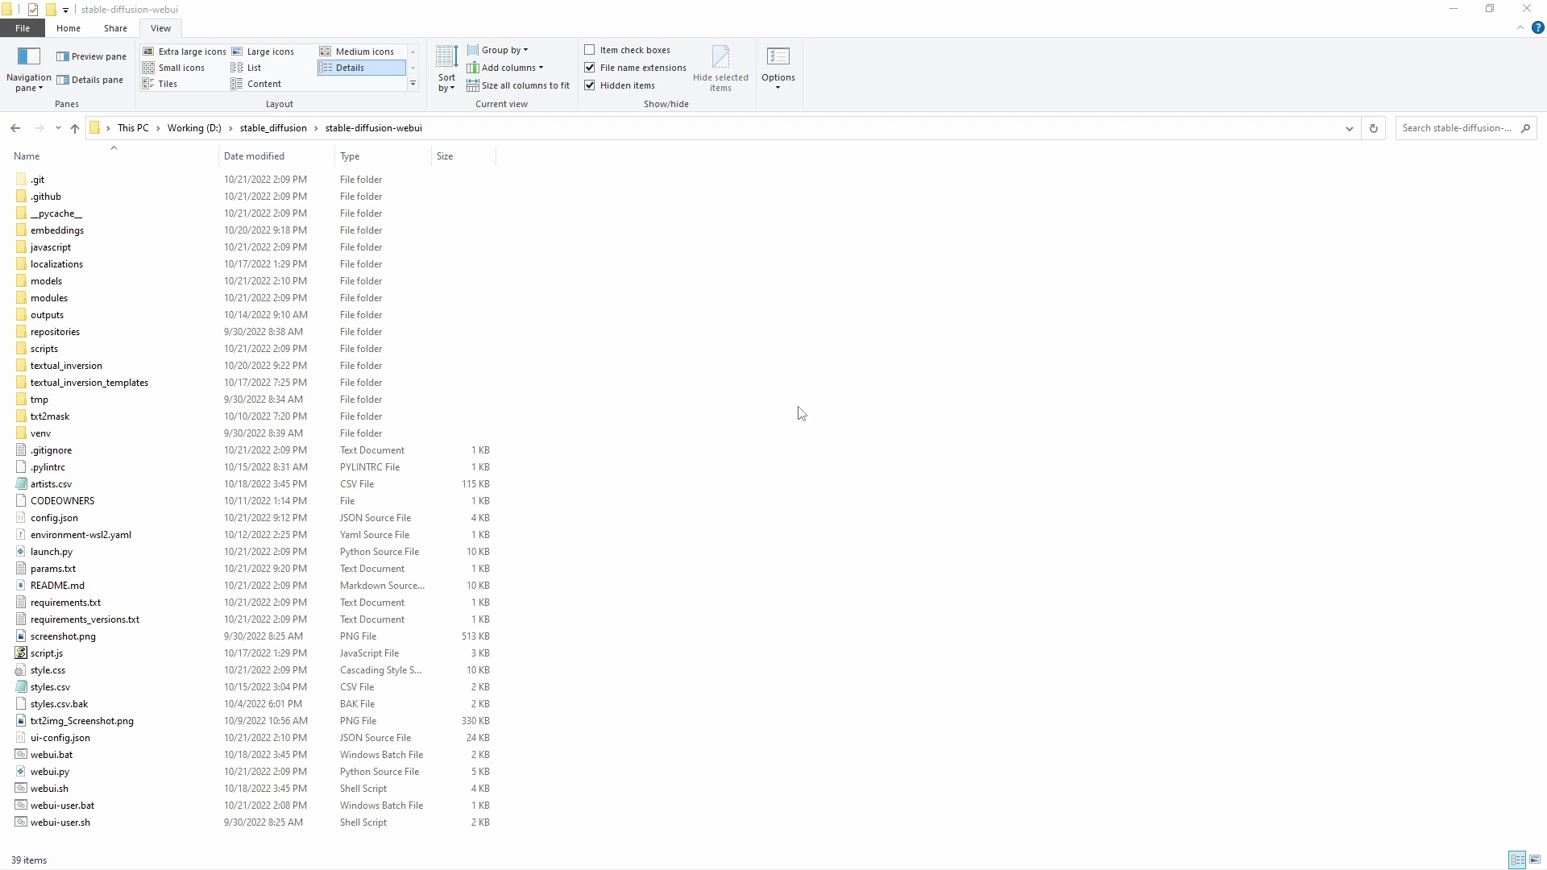
pyautogui.click(56, 283)
pyautogui.doubleClick(57, 283)
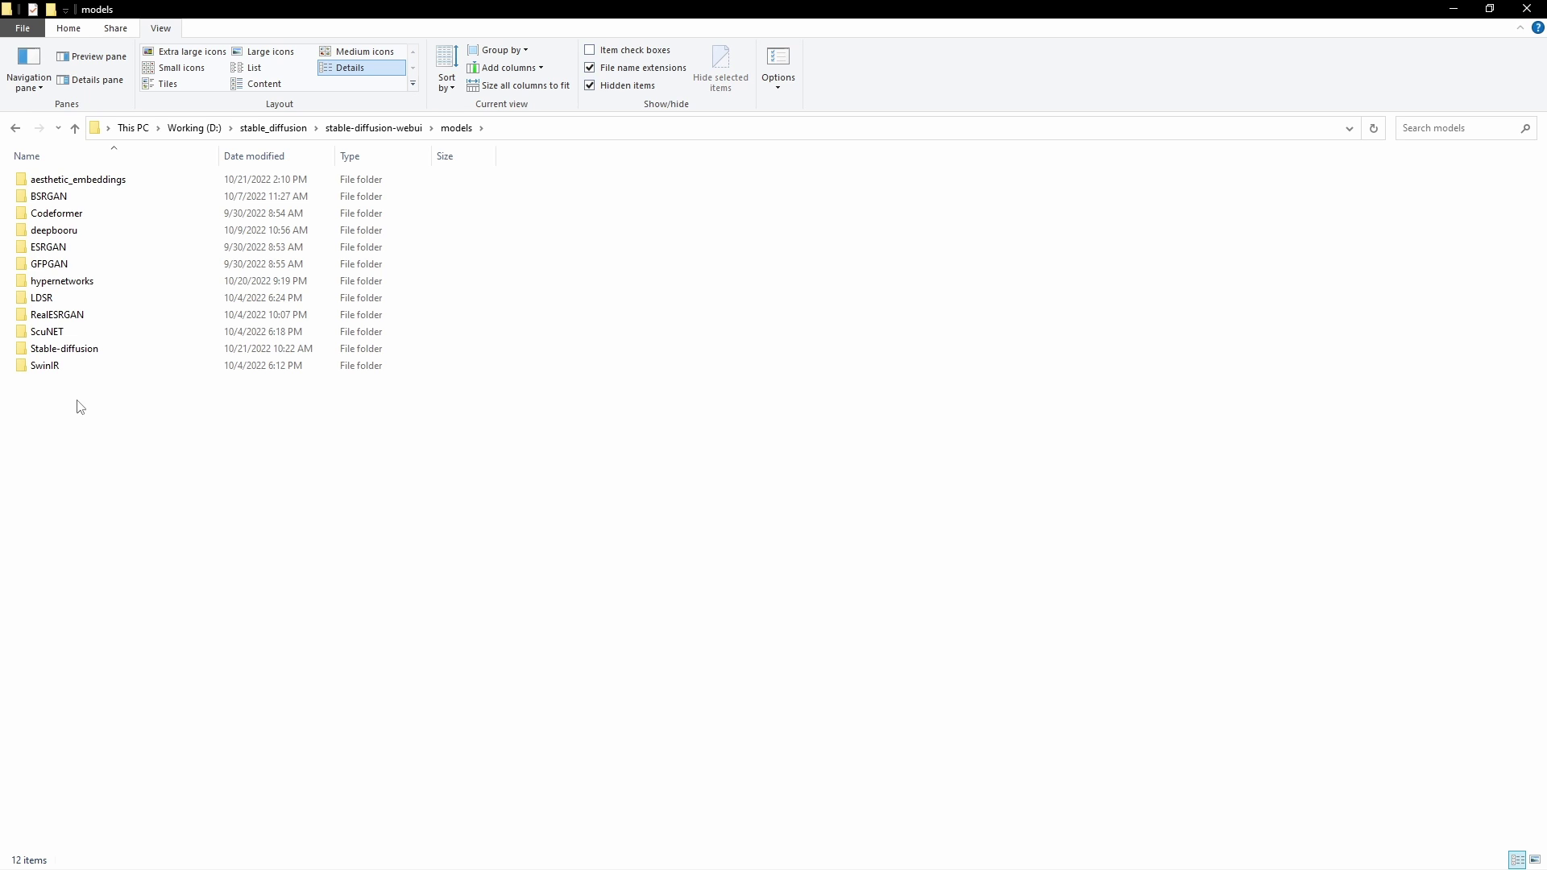
pyautogui.doubleClick(86, 352)
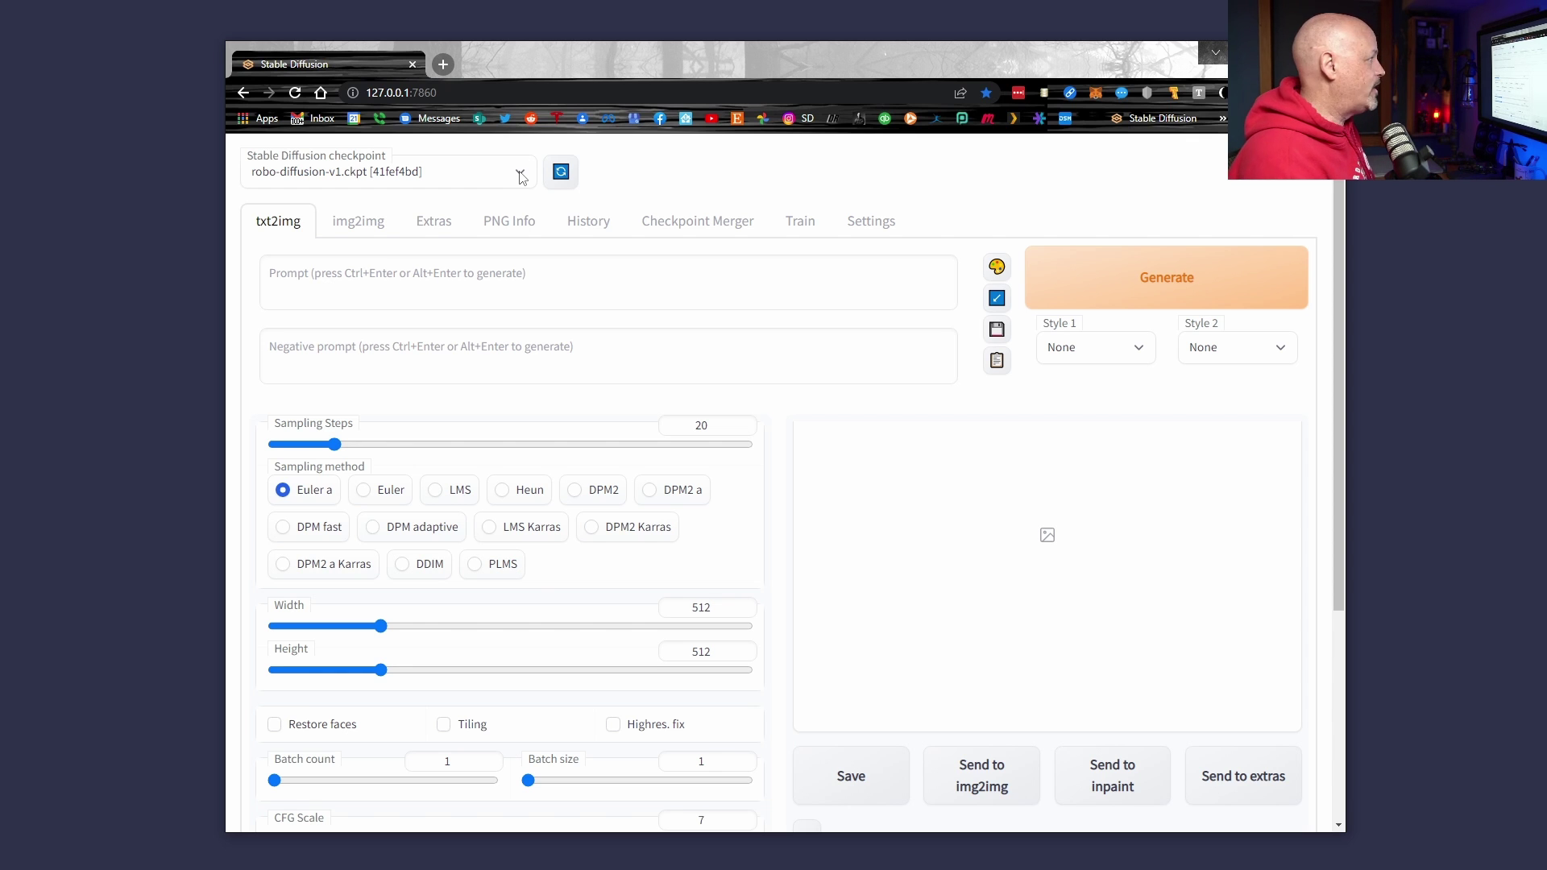
# Prompt 'nousr robot by seb mckinnon and peter mohrbacher', with Euler sampler at 30 steps
pyautogui.click(653, 275)
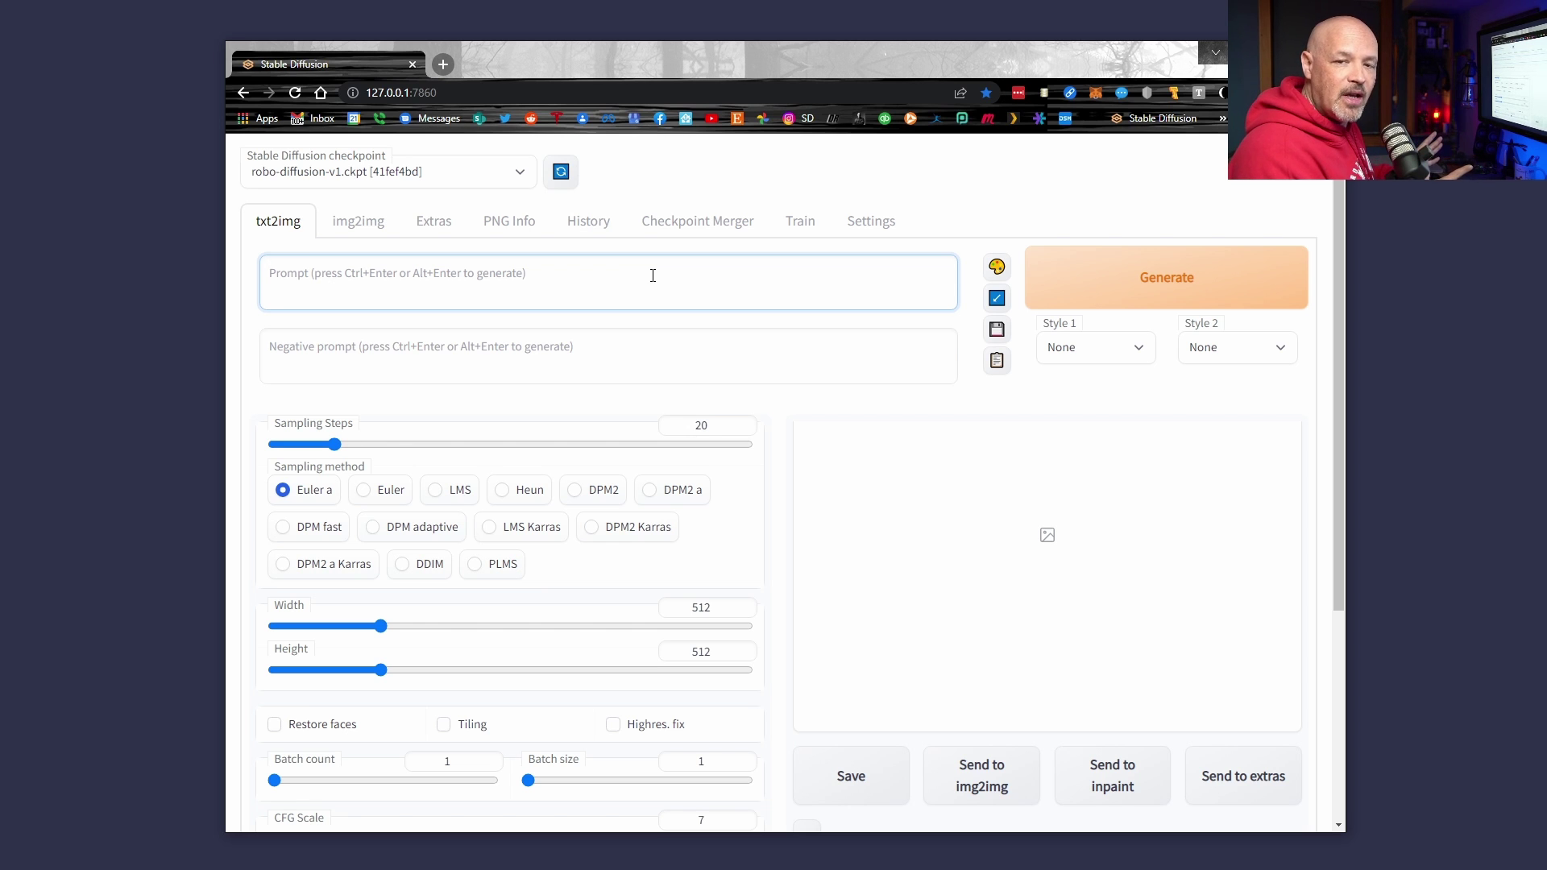
pyautogui.write('nousr robot b')
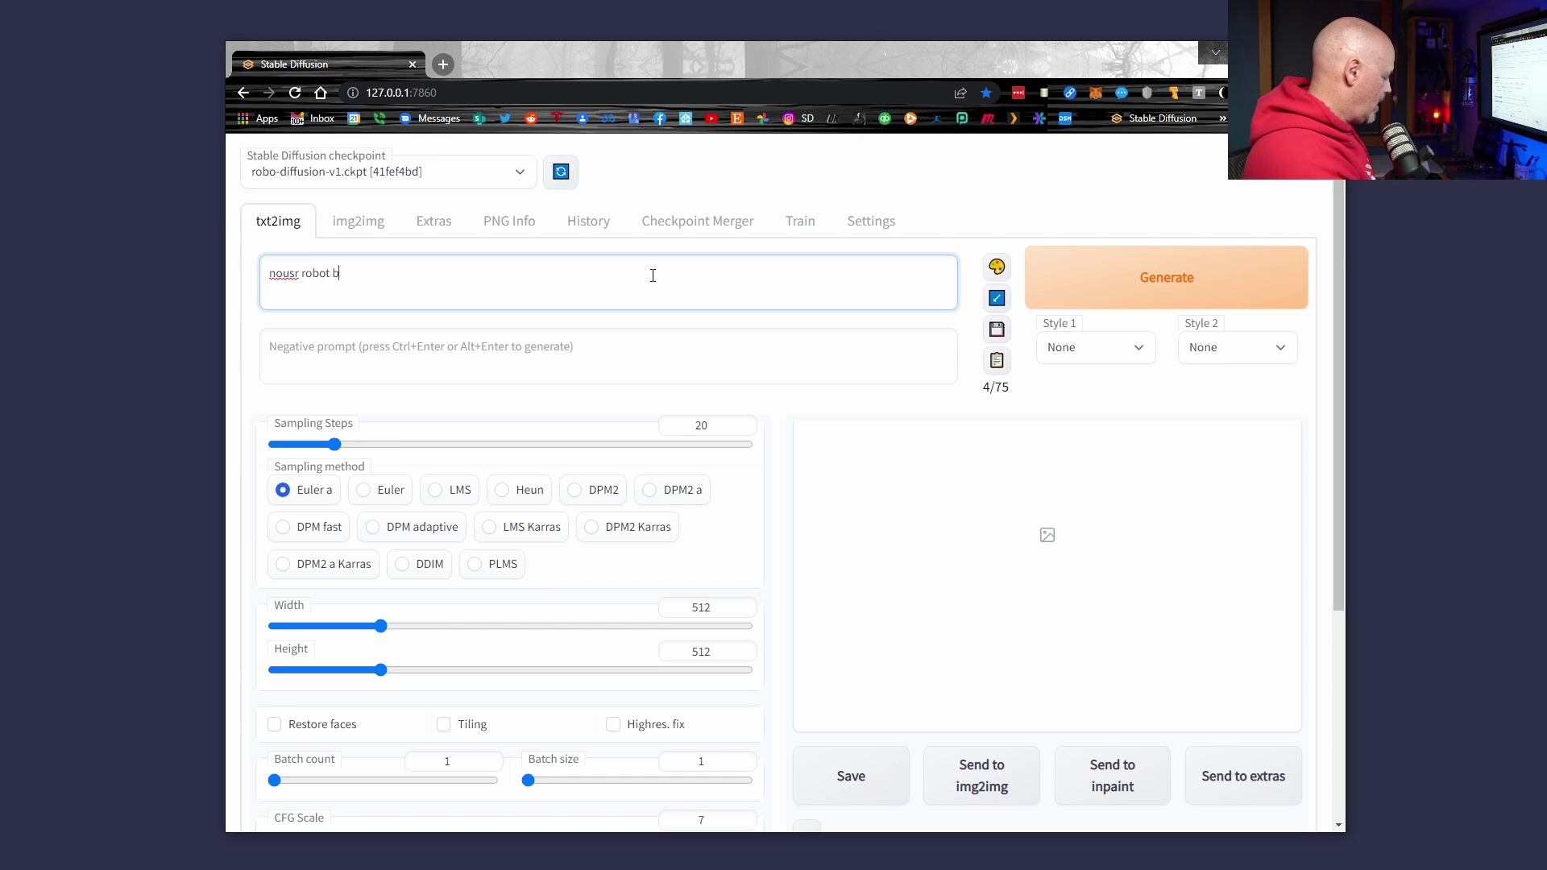
pyautogui.write('seb')
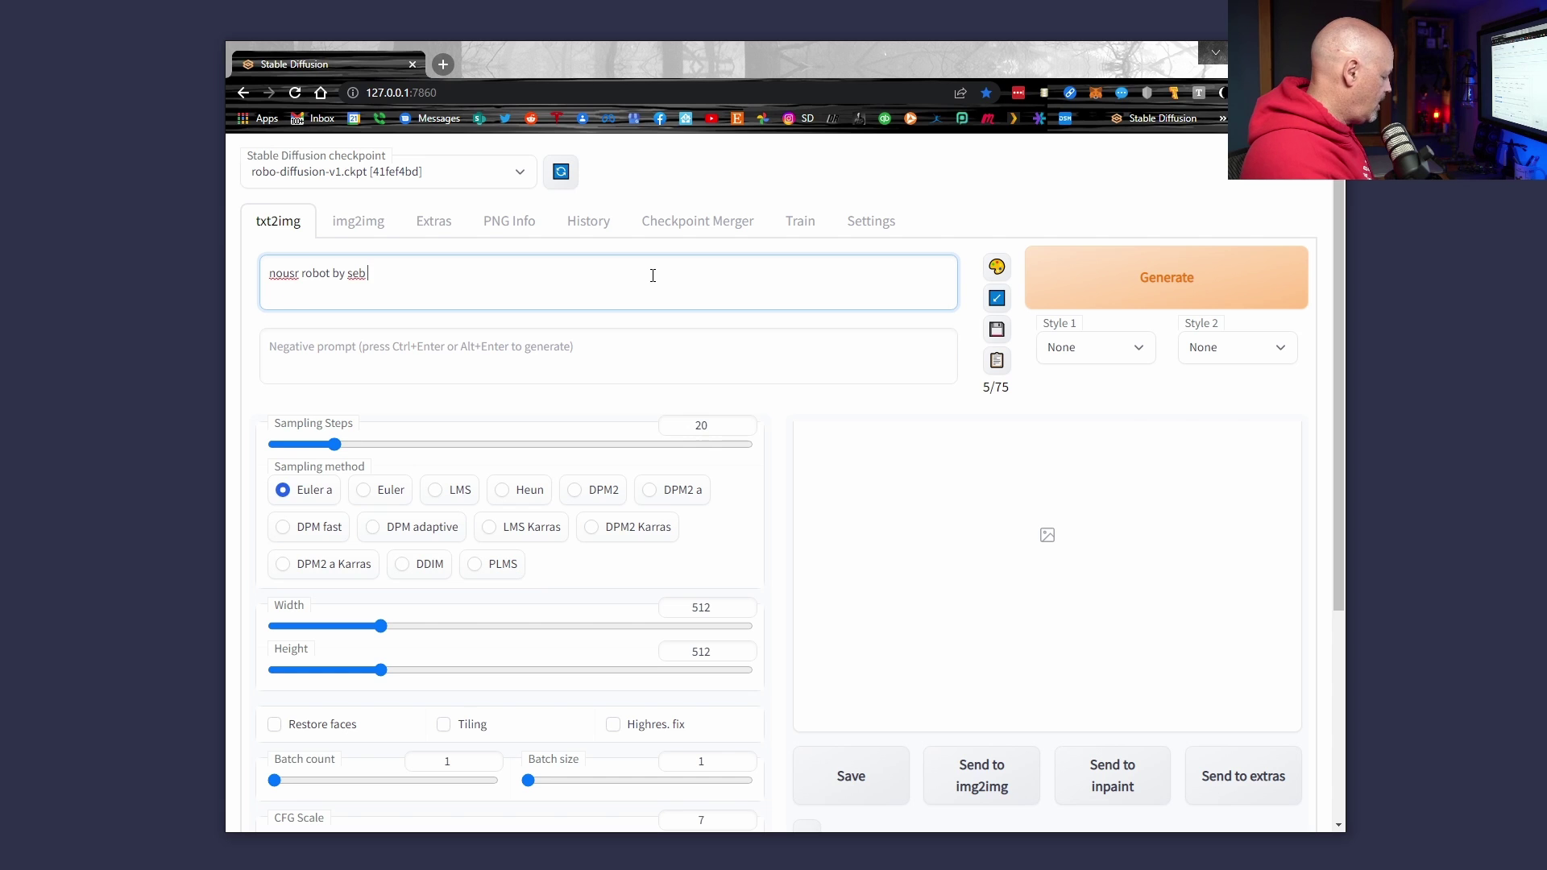
pyautogui.write(' mckinnon ')
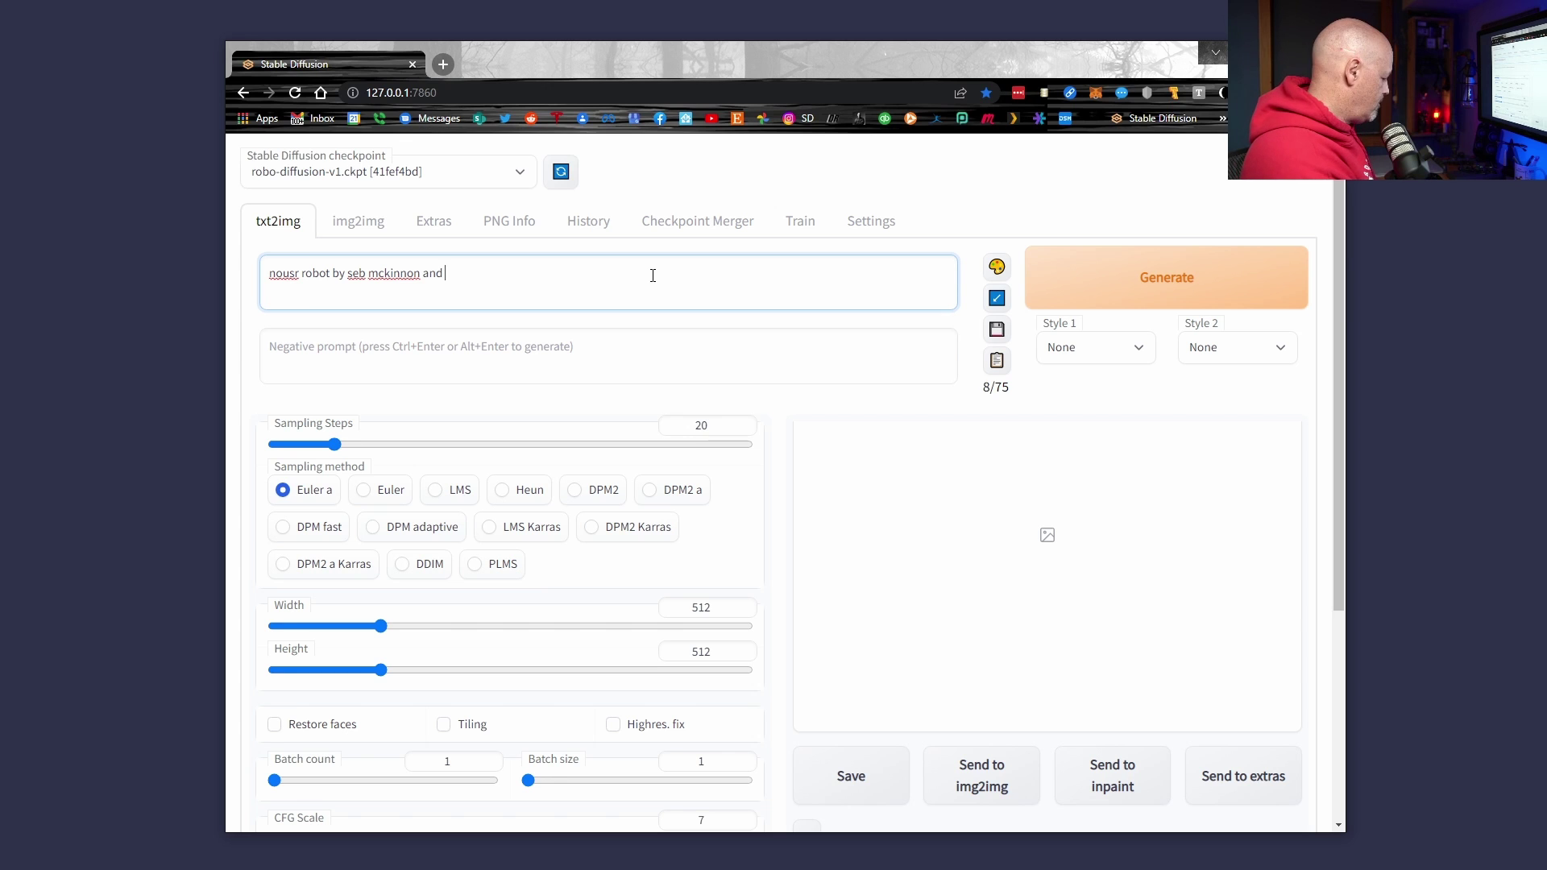
pyautogui.write('and peter mohrbacher')
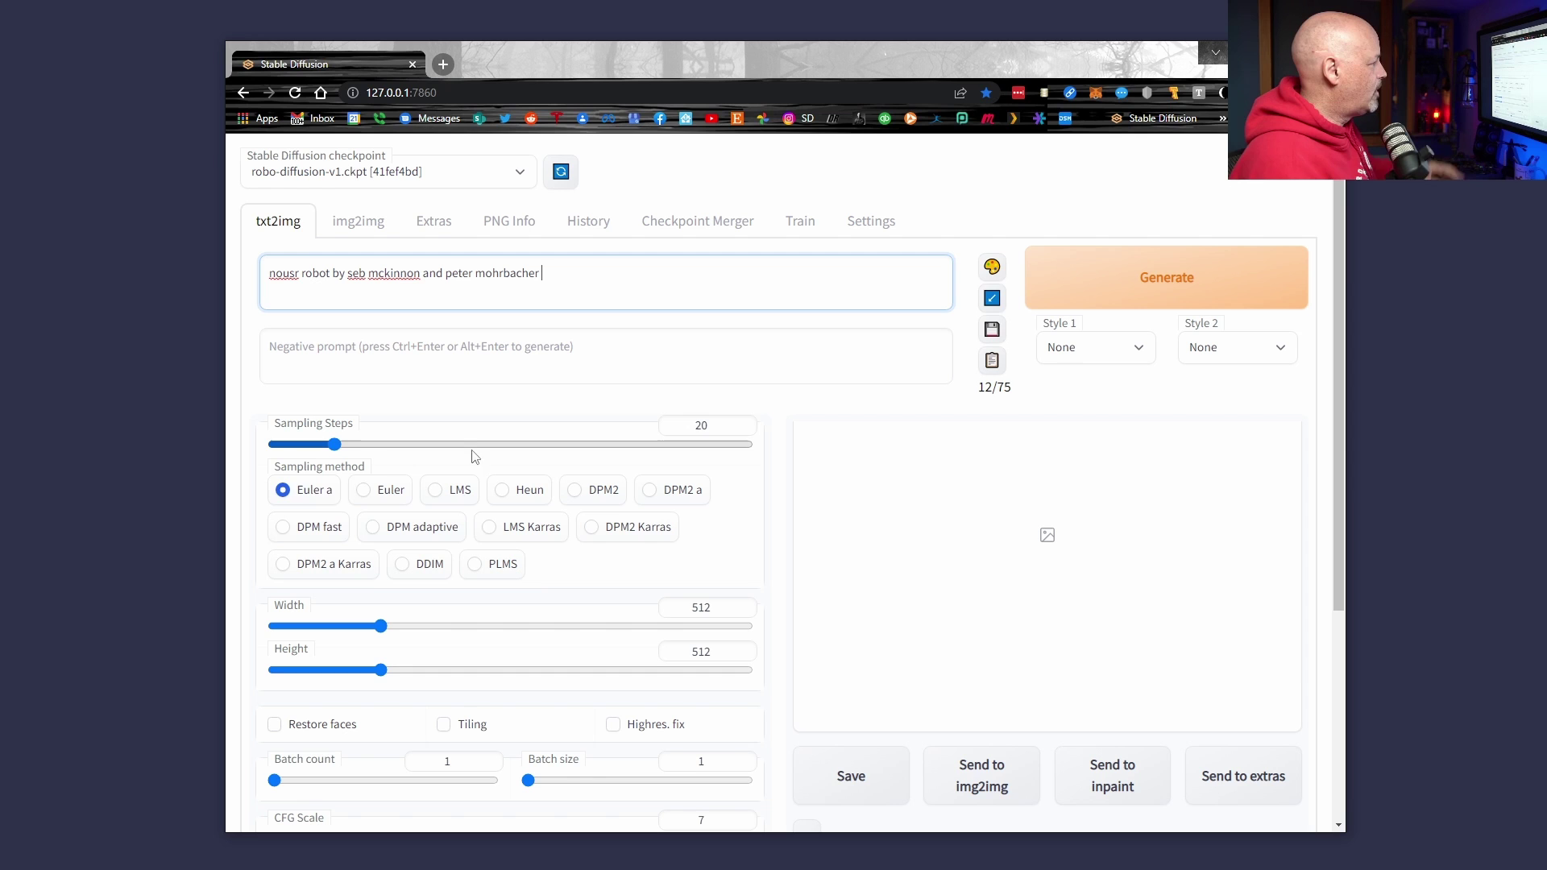
pyautogui.click(379, 490)
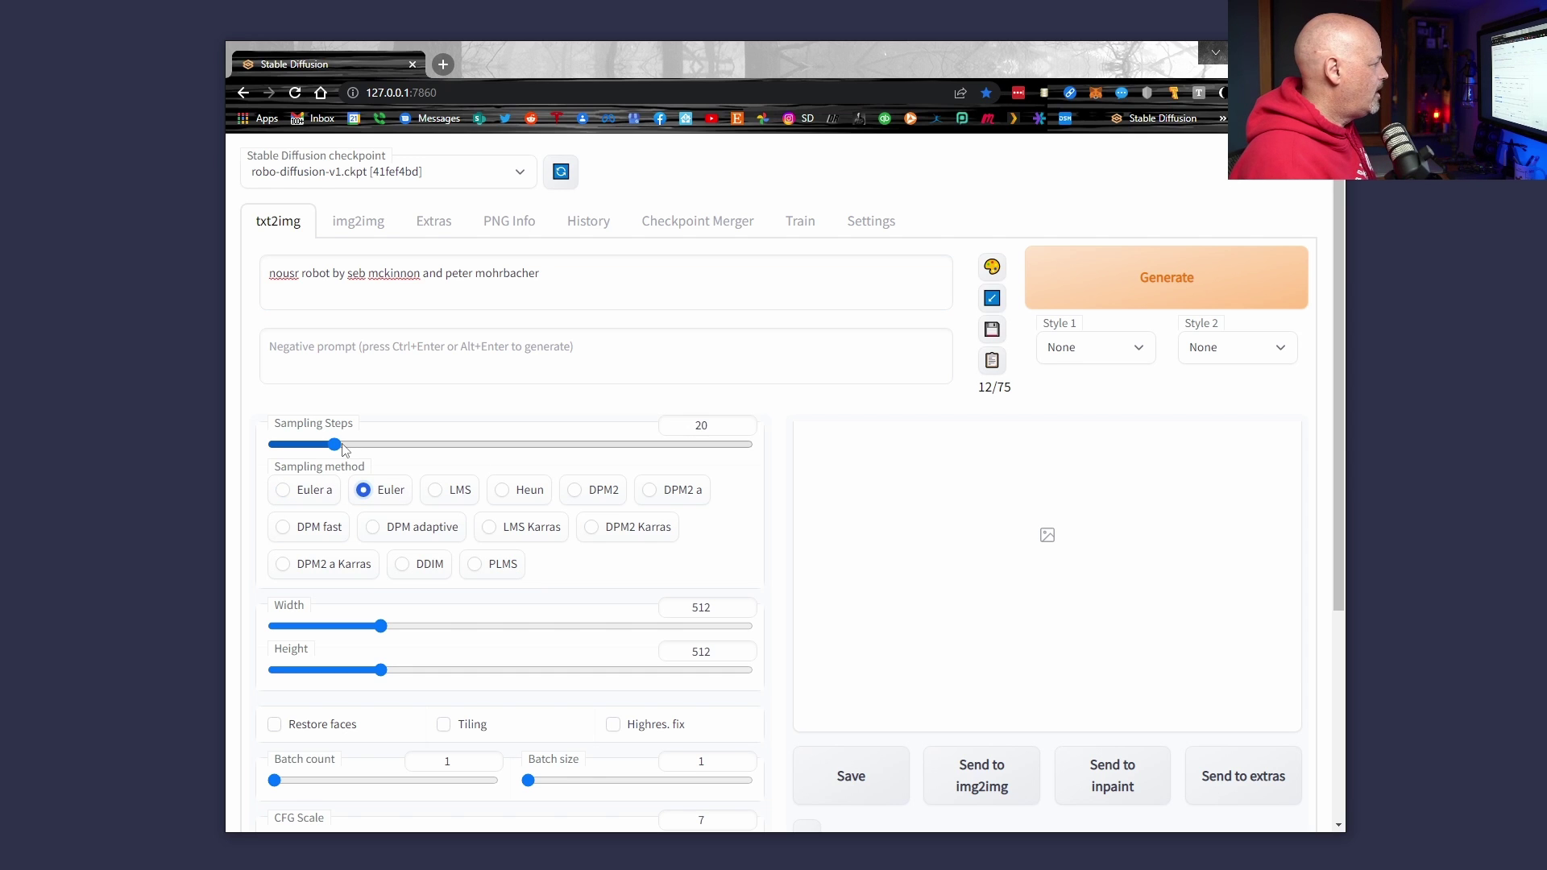
pyautogui.moveTo(337, 445); pyautogui.dragTo(369, 447)
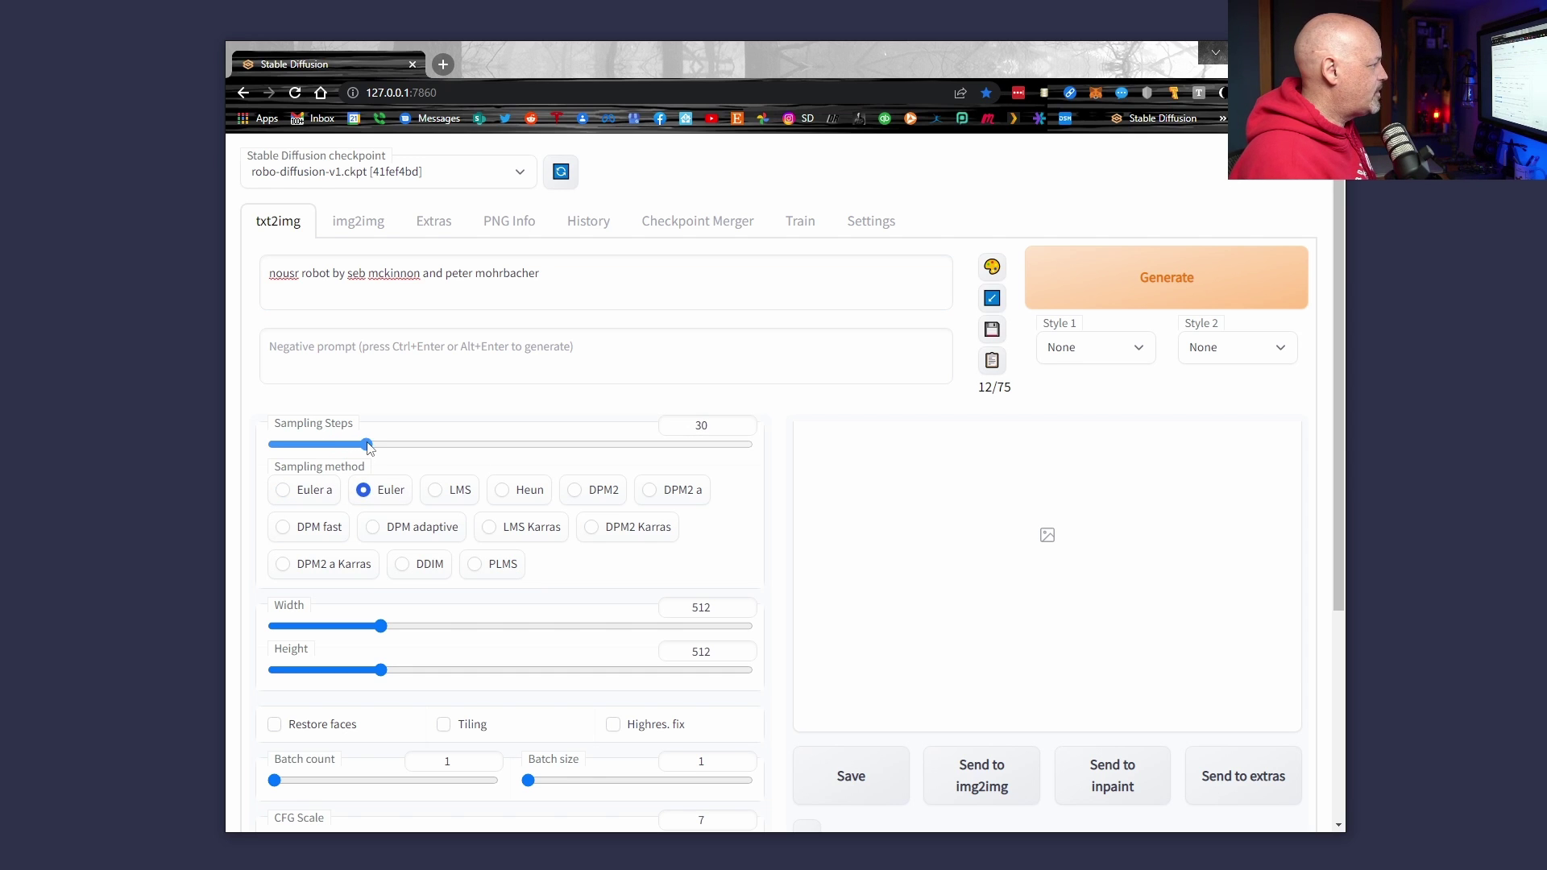
# Generate a first robot portrait, then insert 'cthulhu scary fluid' before 'by' in the prompt
pyautogui.click(1179, 297)
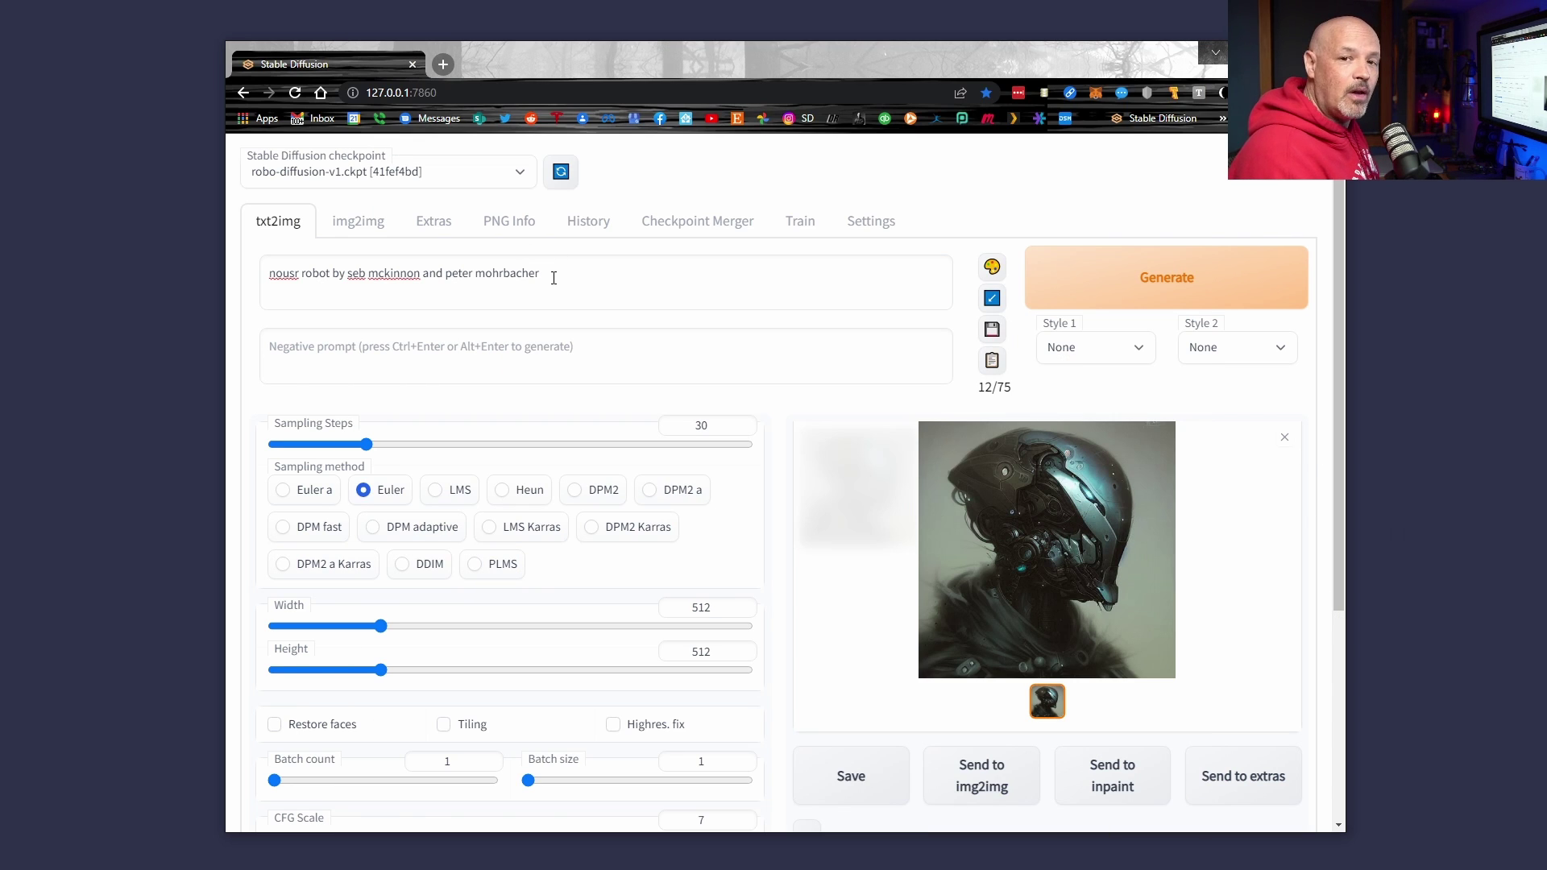
pyautogui.click(333, 272)
pyautogui.write('cthulhu sca')
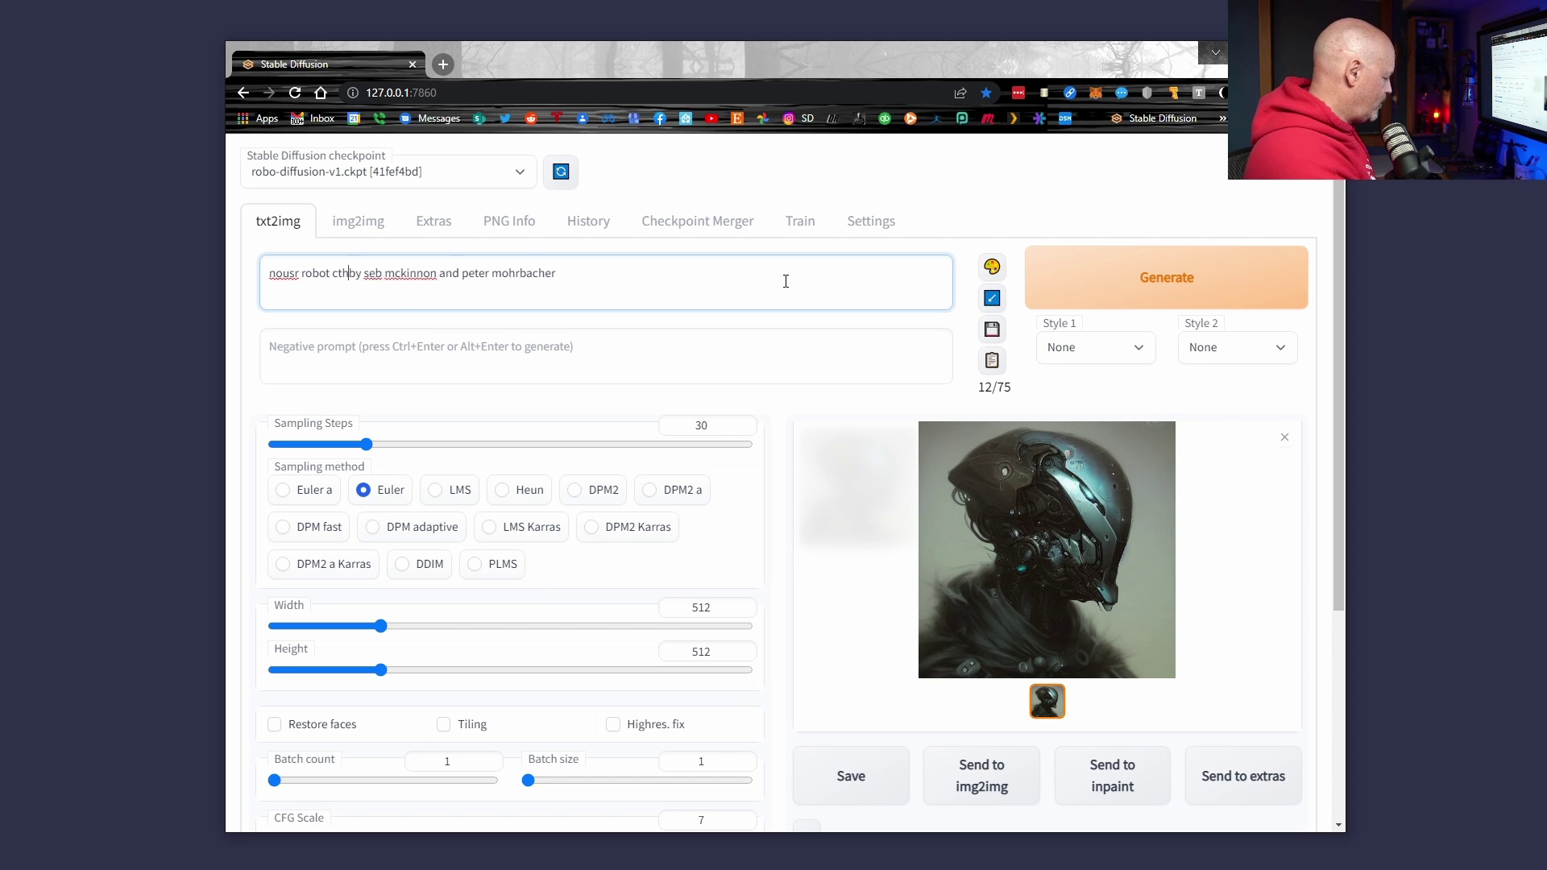
pyautogui.write('ry')
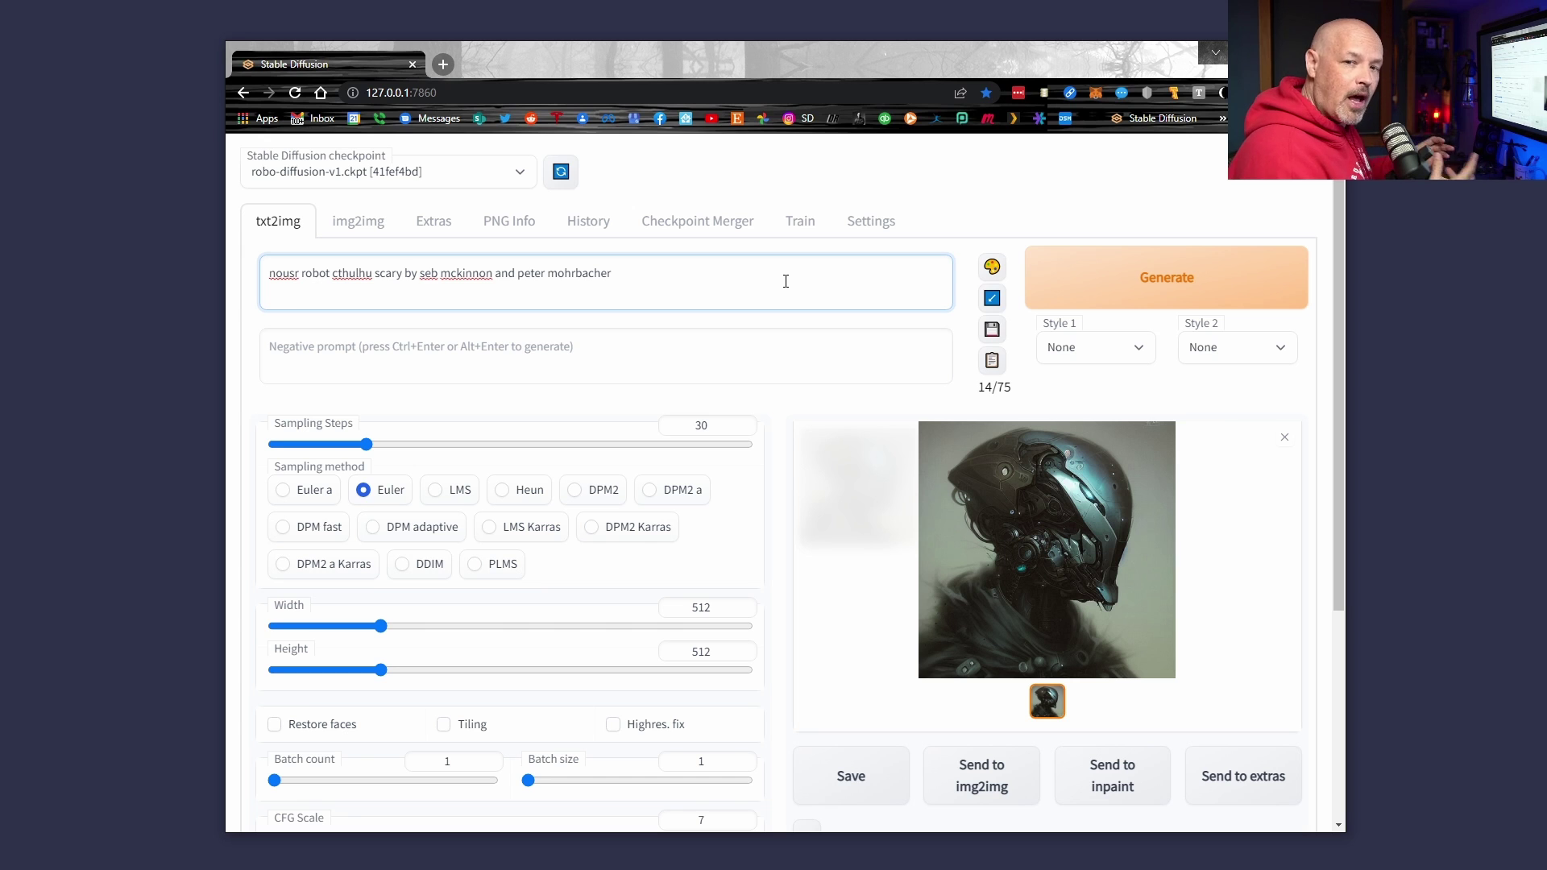
pyautogui.write('fluid')
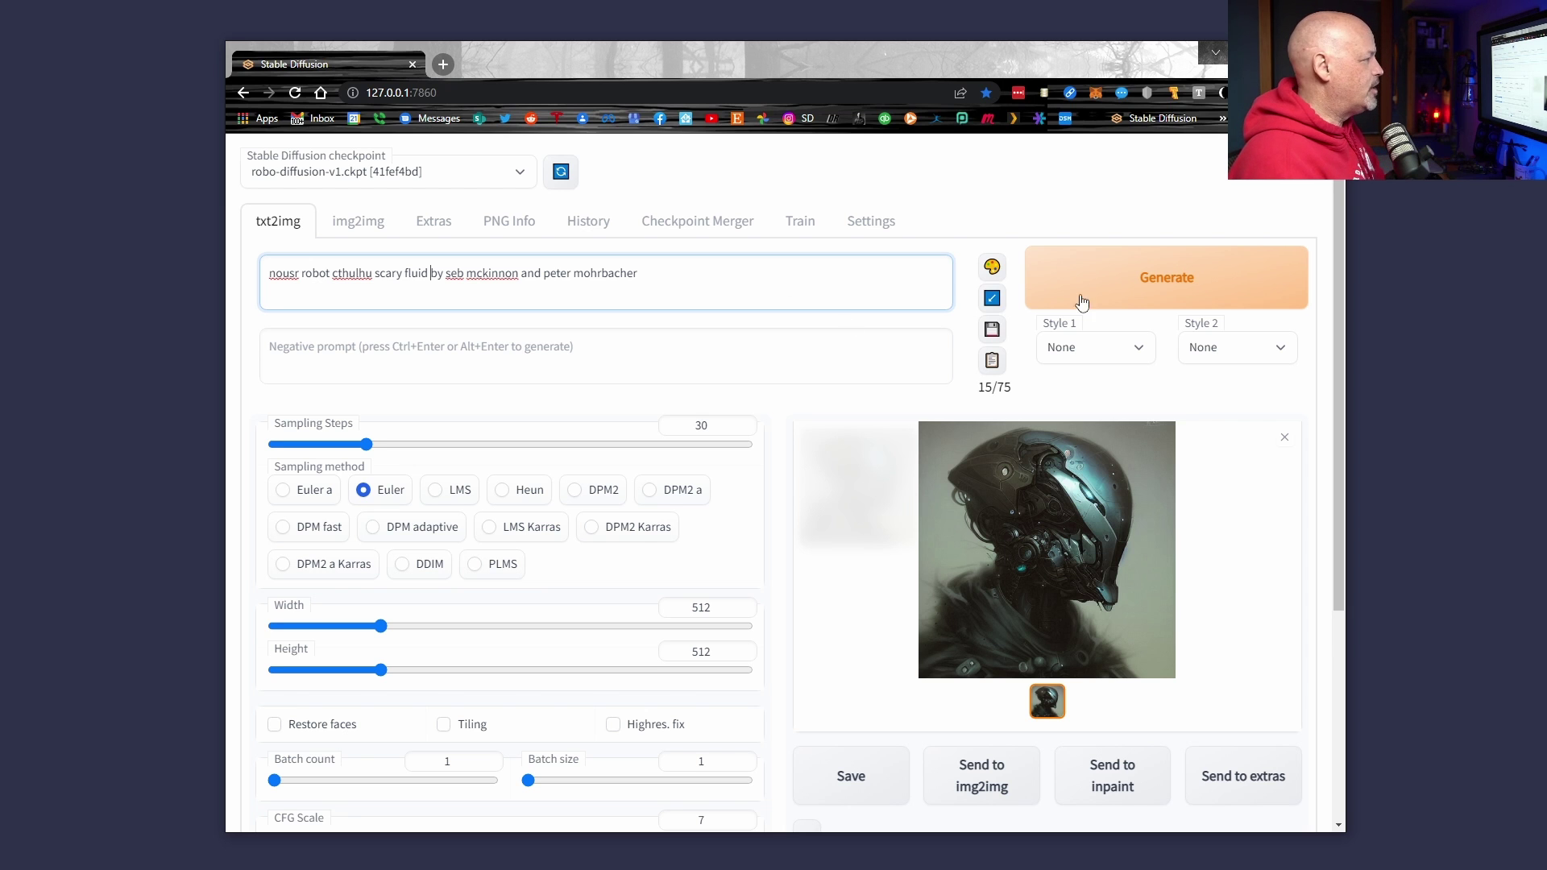
# Generate two tentacled images from the revised prompt, closing each enlarged view
pyautogui.click(1108, 288)
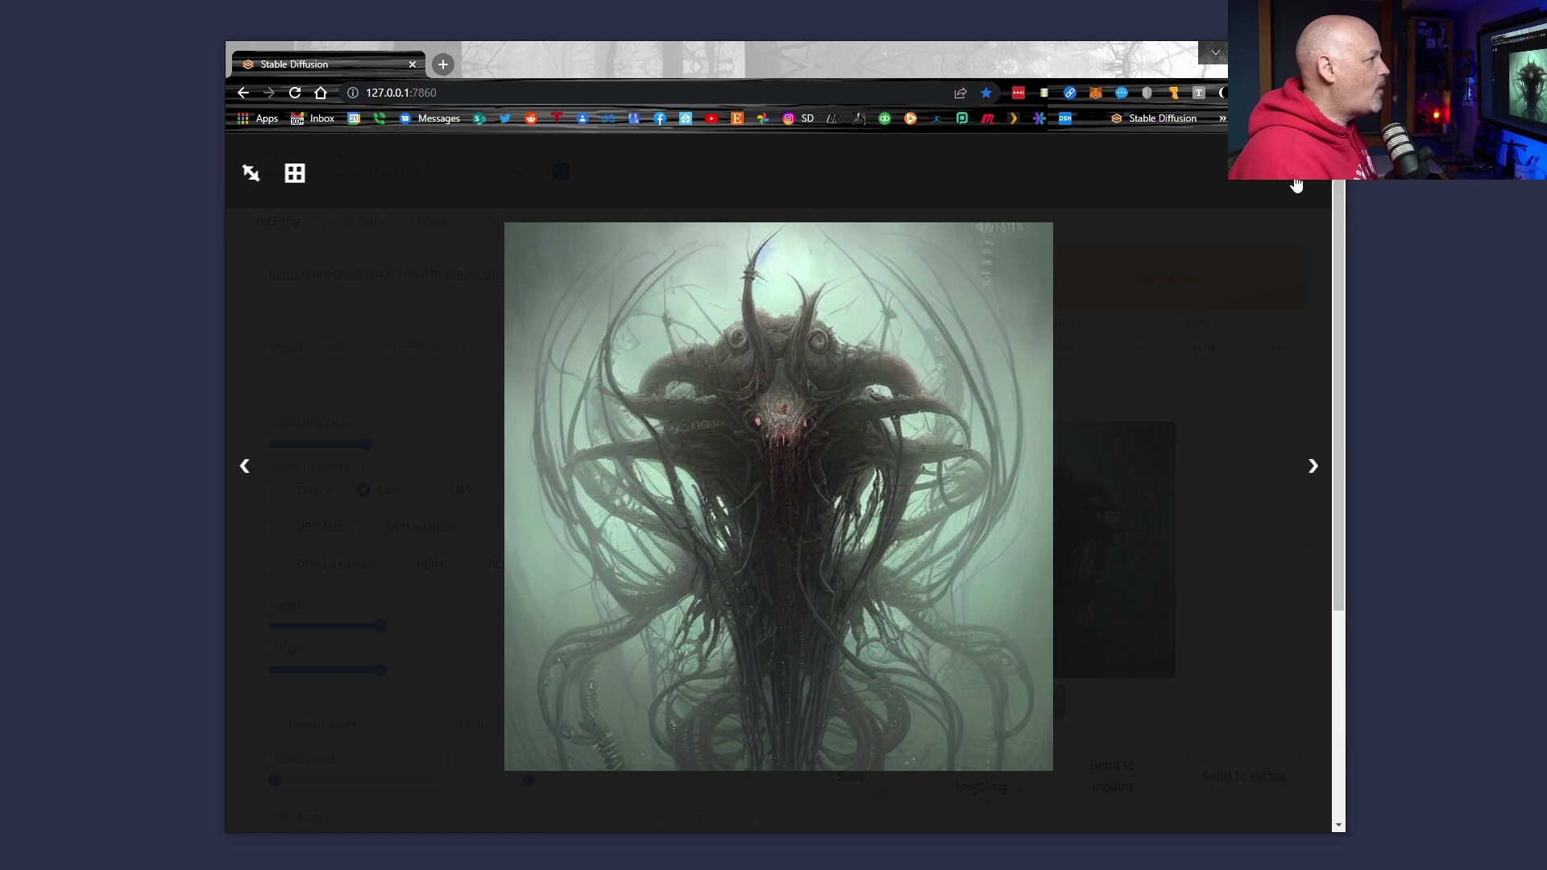
pyautogui.click(1229, 509)
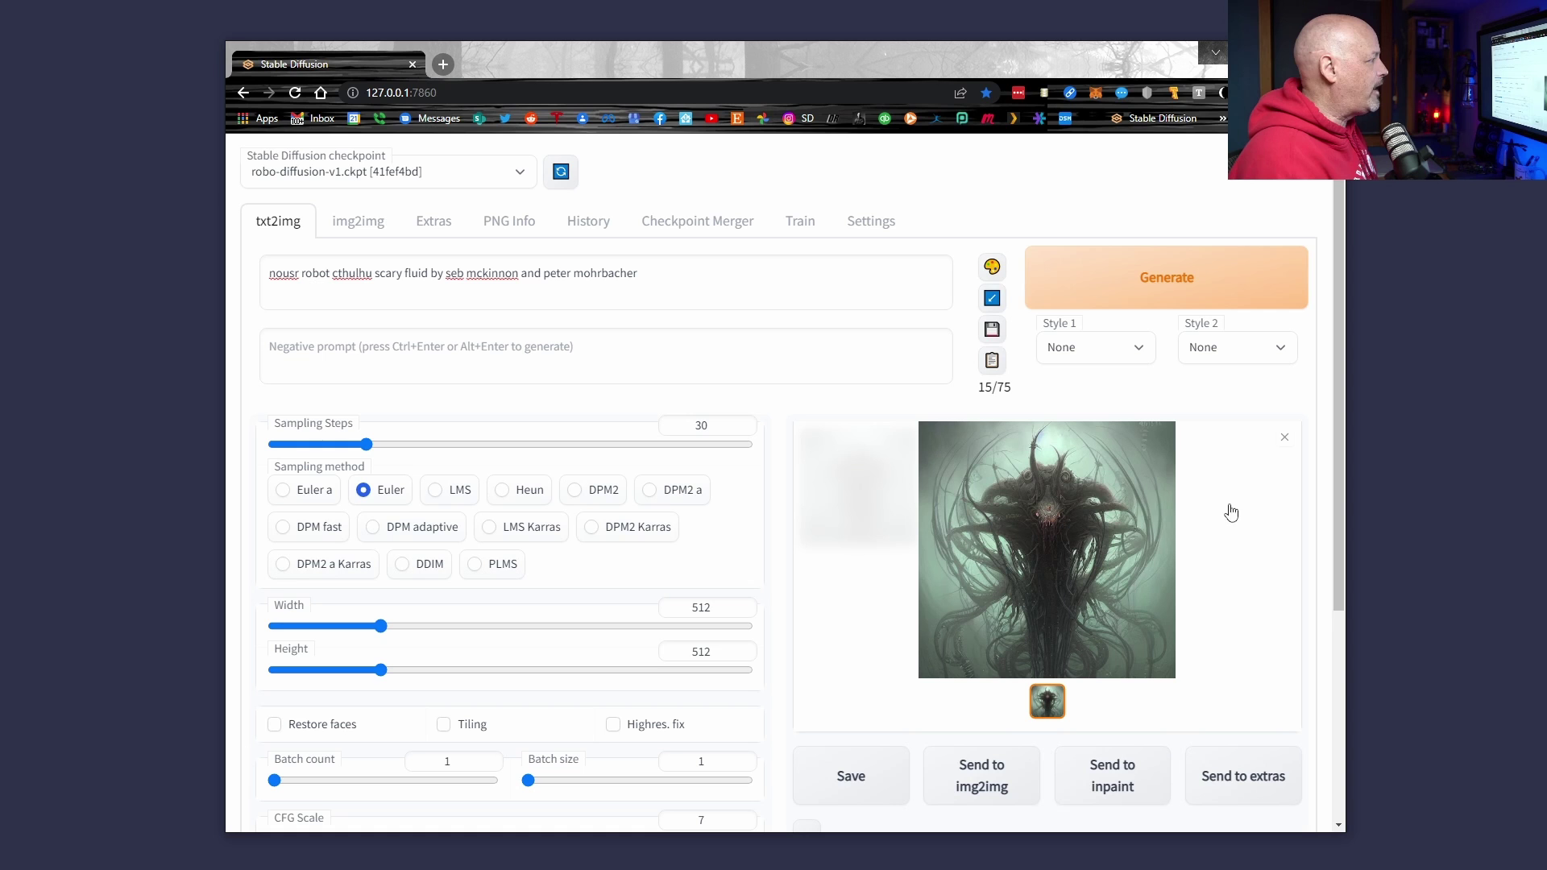
pyautogui.click(1150, 274)
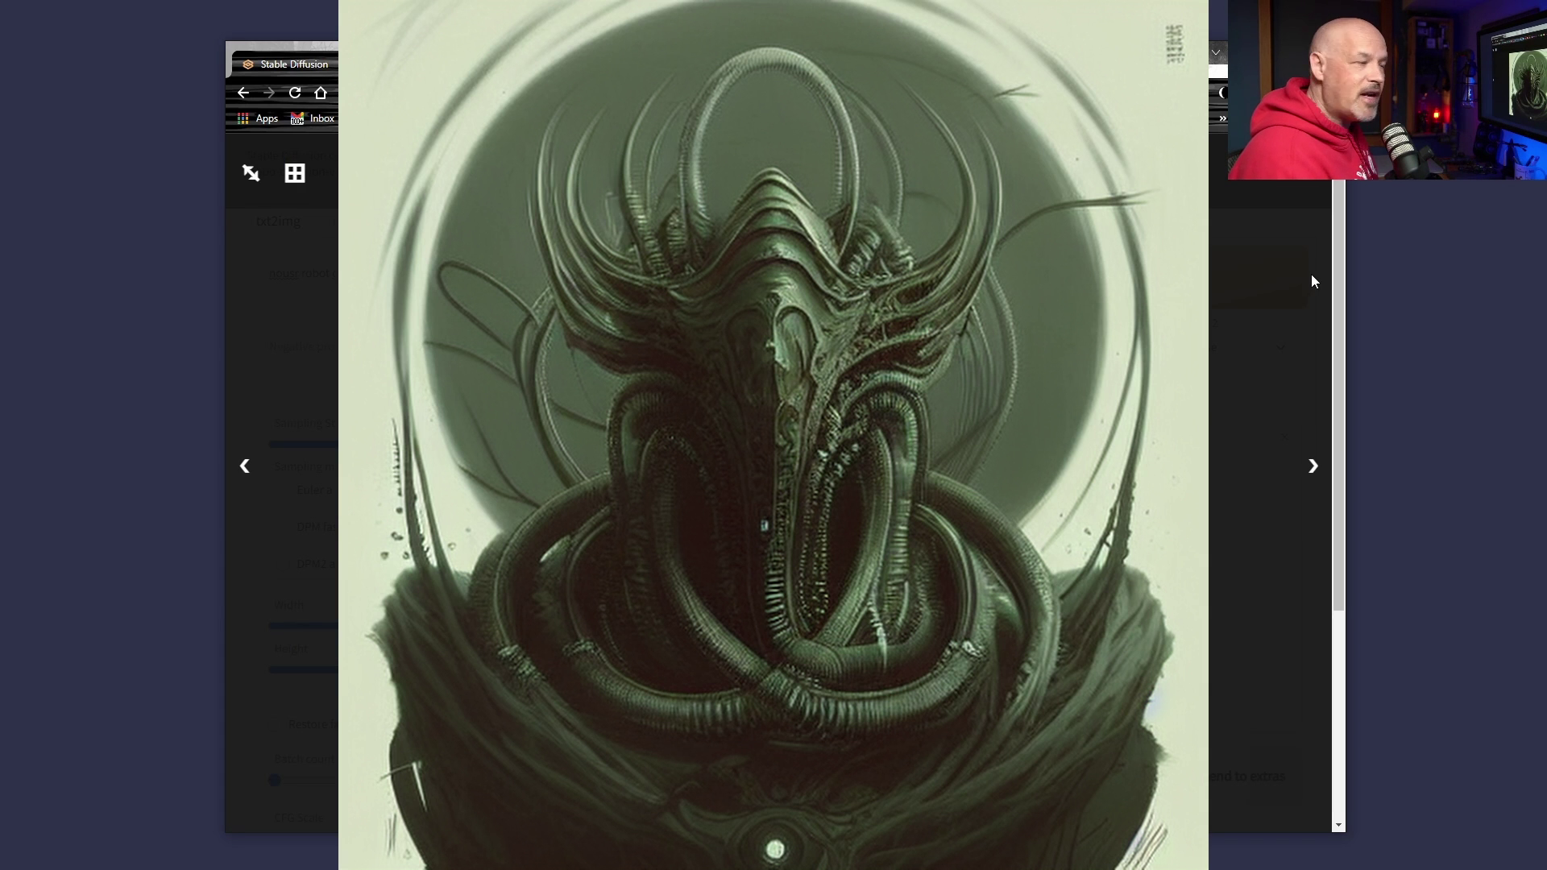
pyautogui.click(1300, 184)
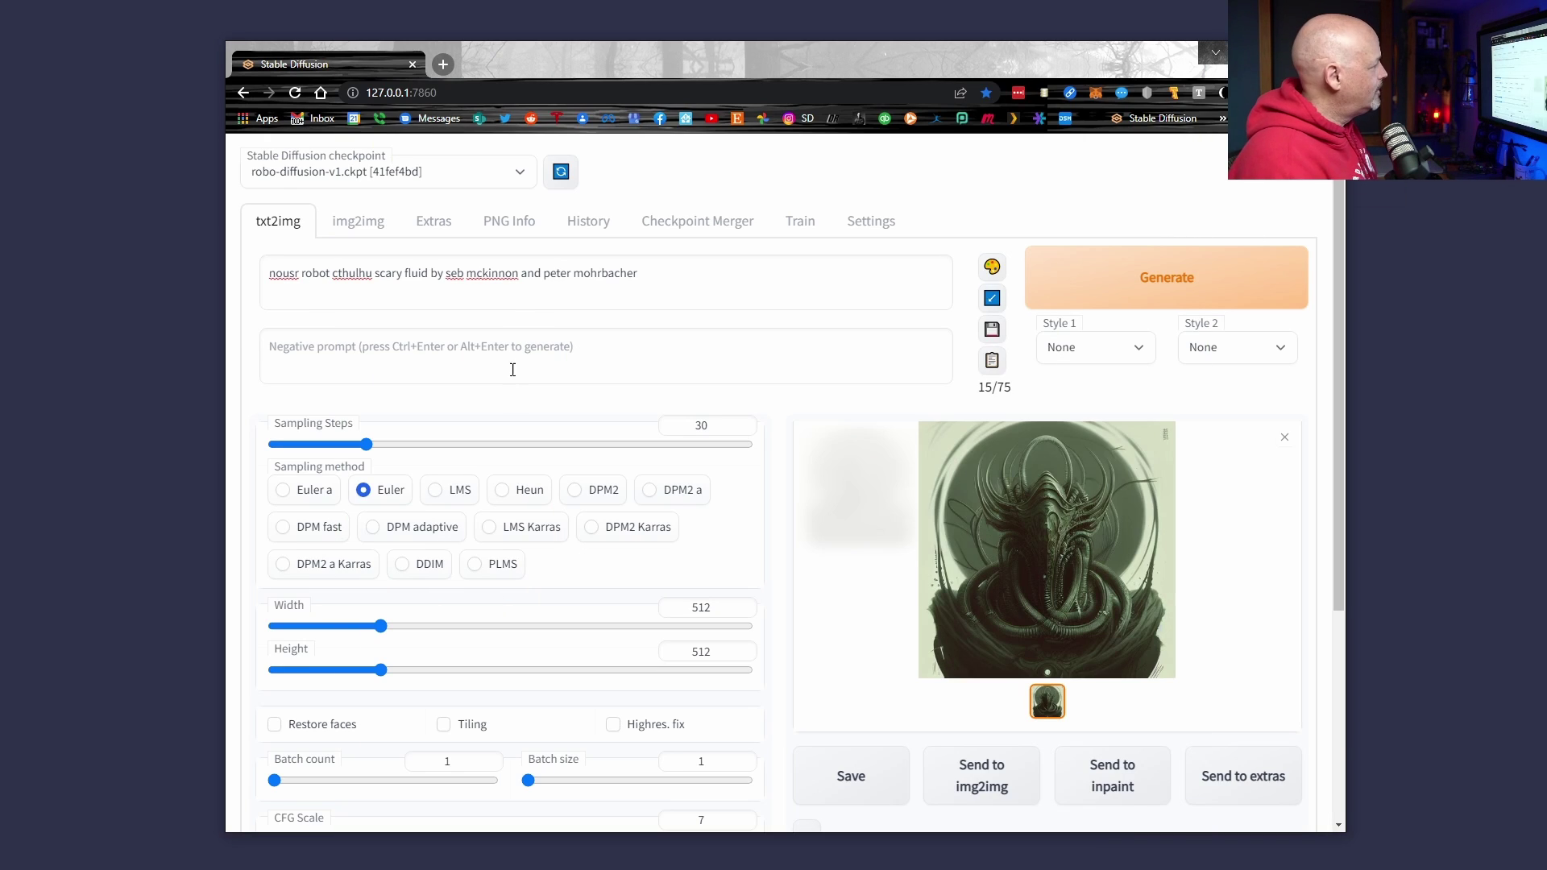
# Delete 'cthulhu' from the prompt and generate a new image
pyautogui.click(351, 280)
pyautogui.doubleClick(350, 280)
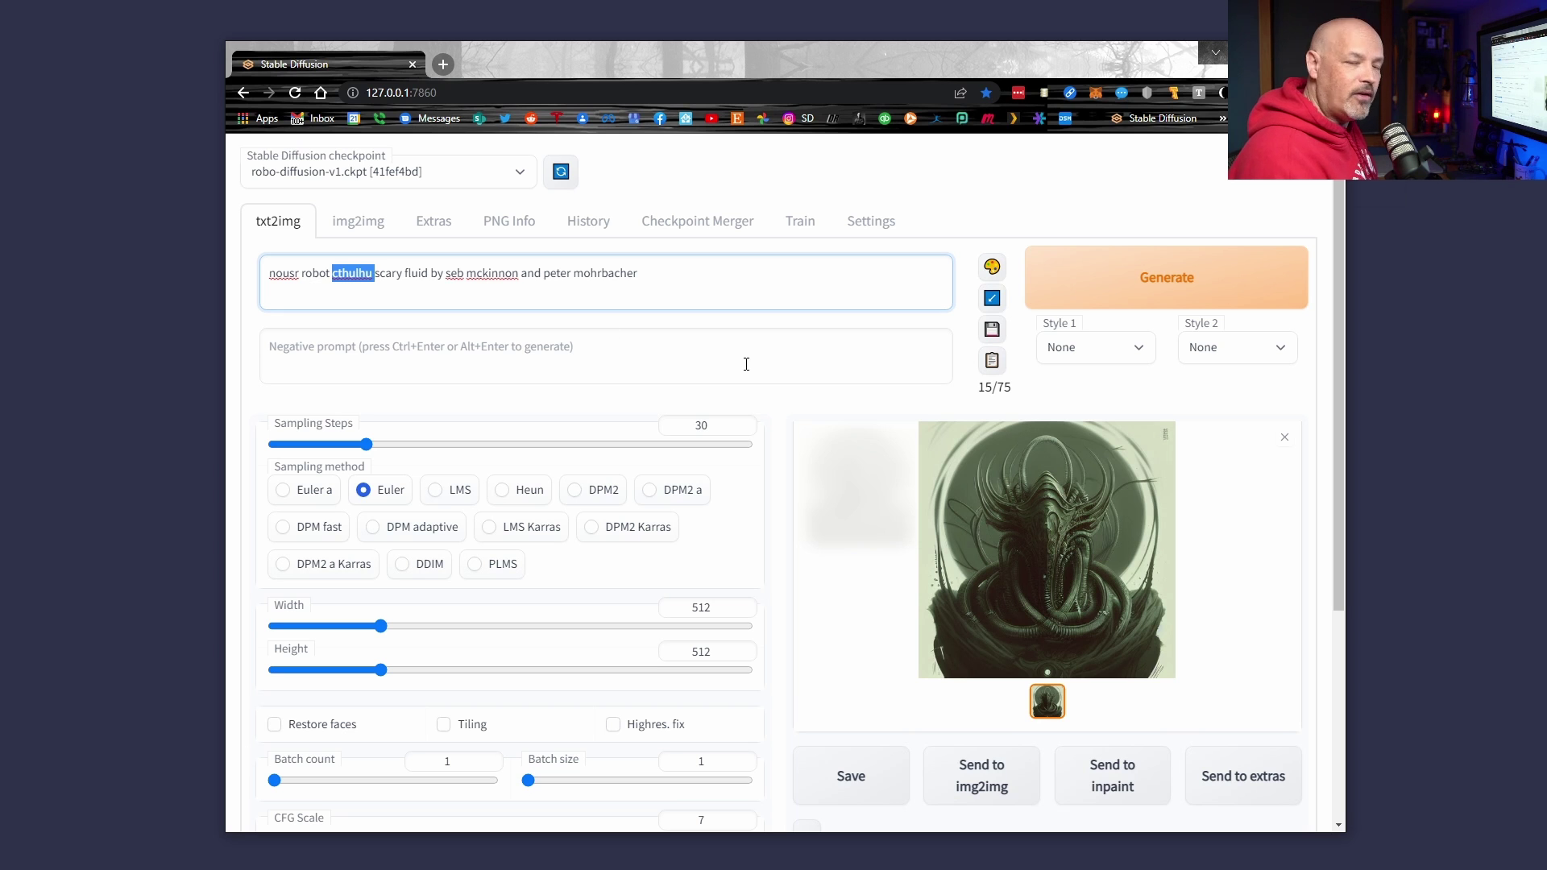
pyautogui.press('BackSpace')
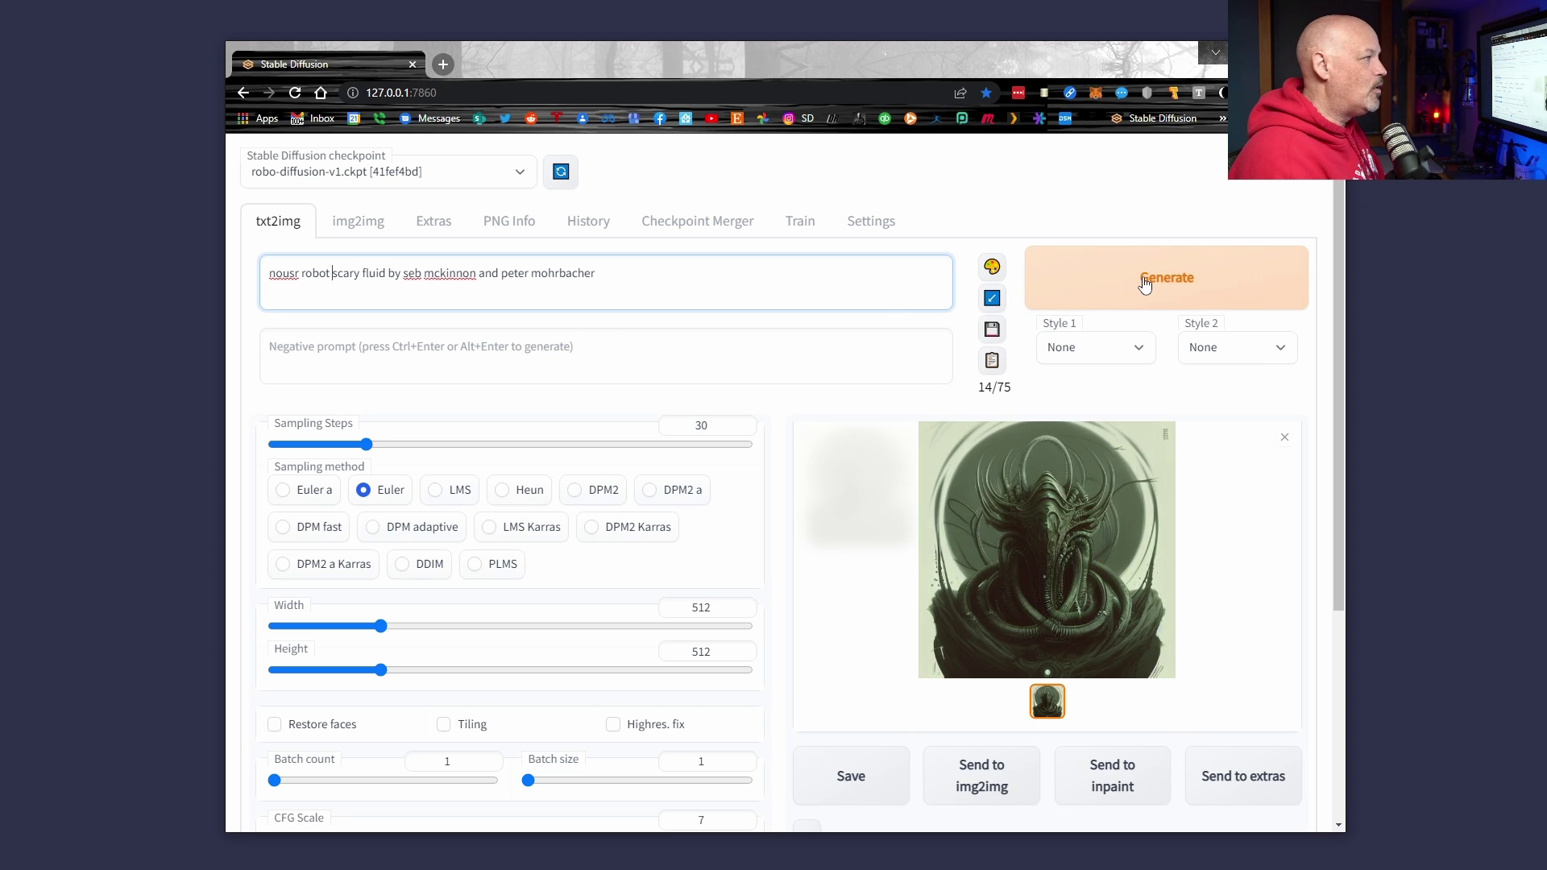
pyautogui.click(1144, 284)
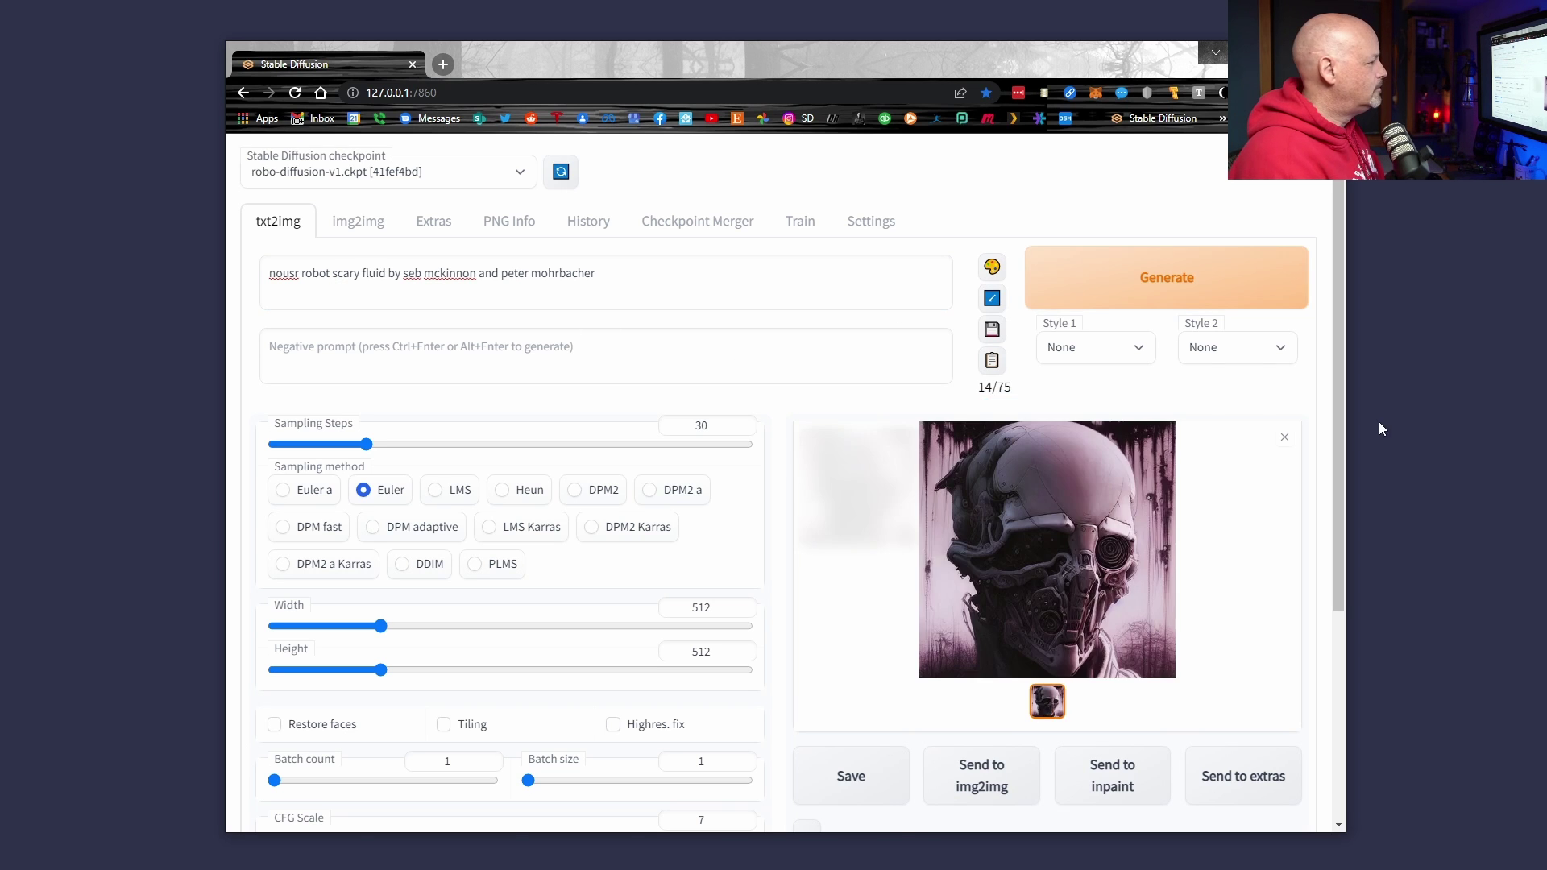
# View the skull-faced robot full size, then append '4k volumetric' to the prompt
pyautogui.click(1047, 550)
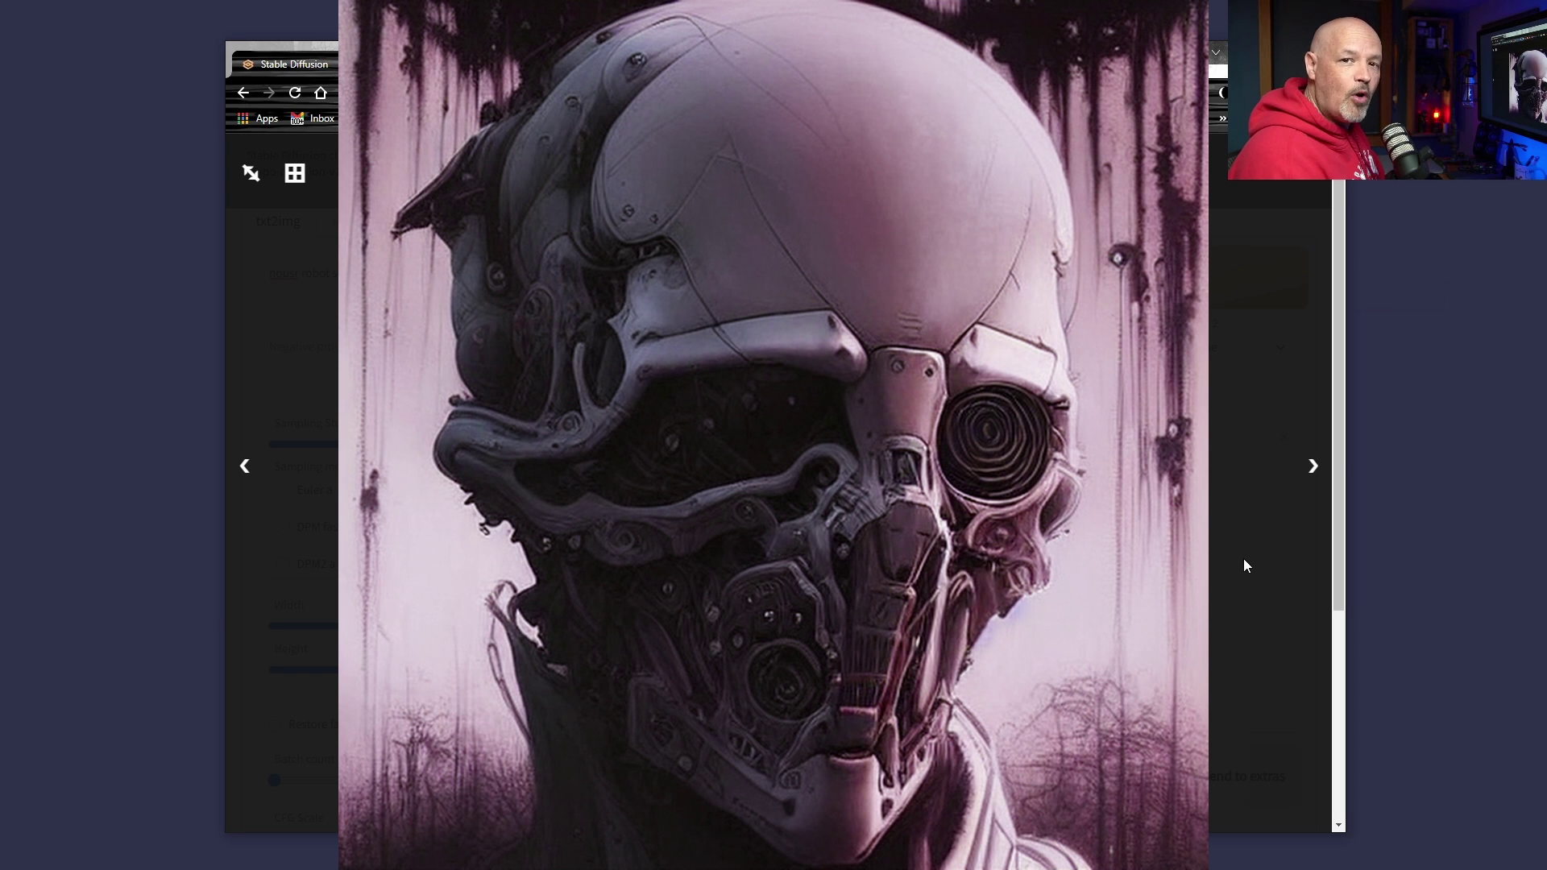
pyautogui.click(1299, 181)
pyautogui.click(651, 277)
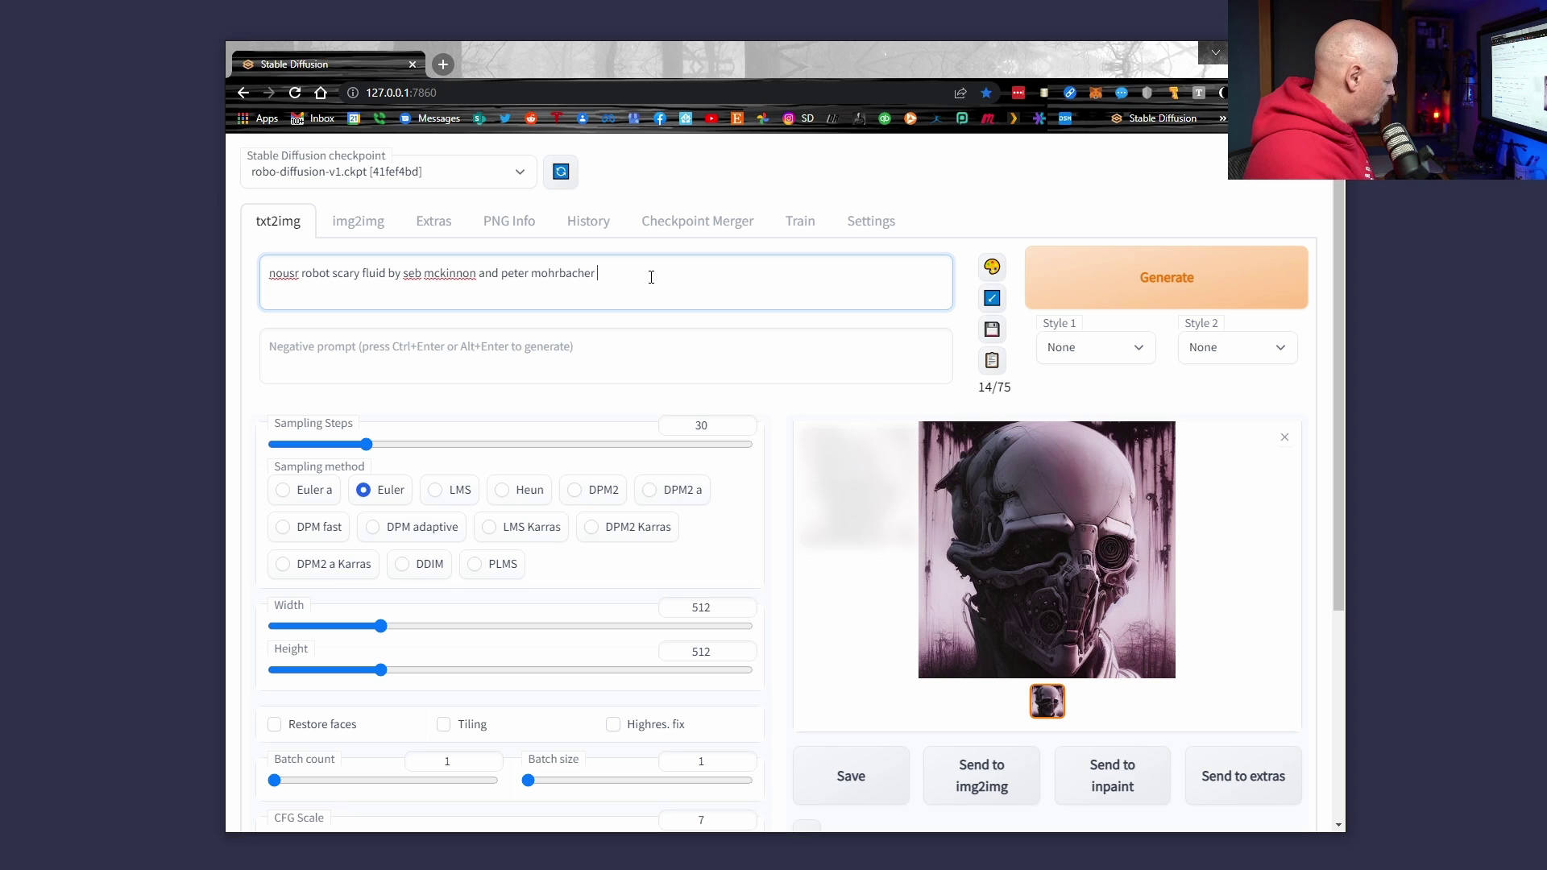
pyautogui.write('4k')
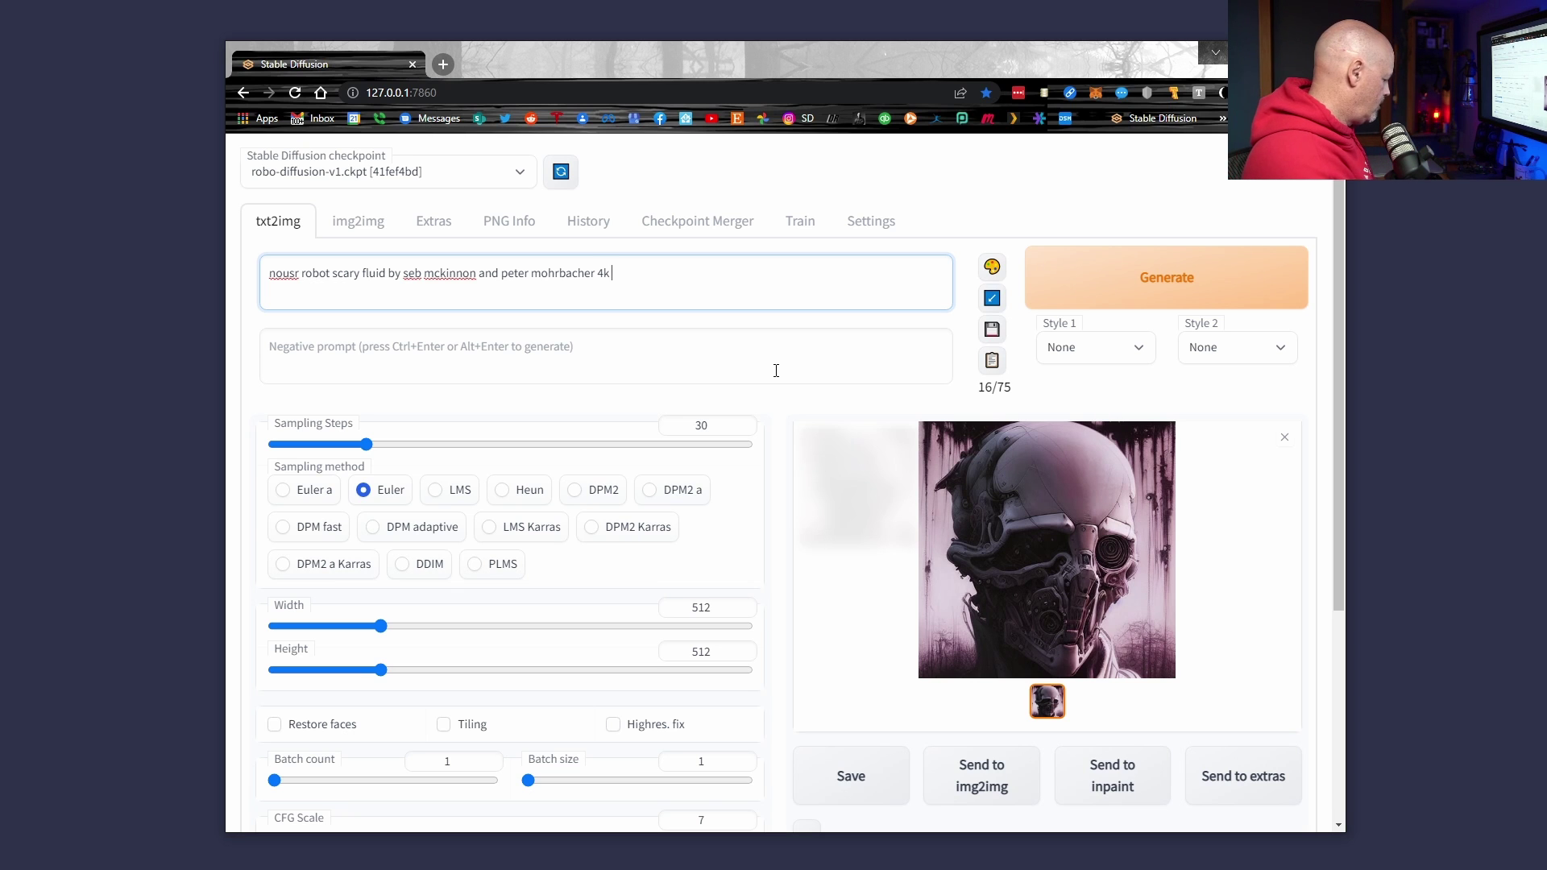
pyautogui.write(' volumetric')
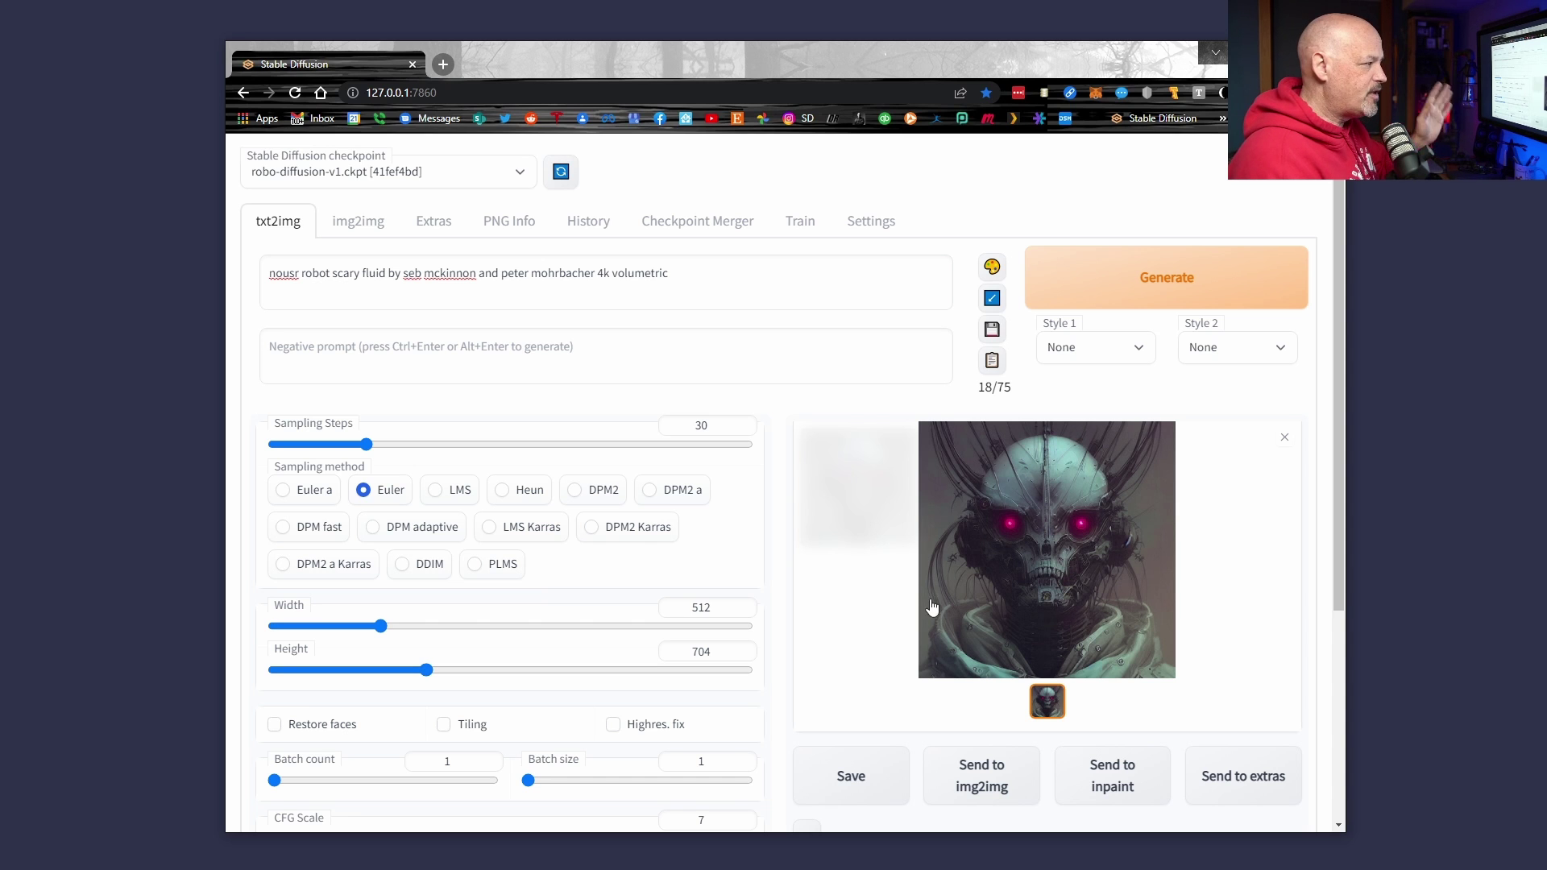
# Generate a taller image, then add 'highly detailed' to the end of the prompt
pyautogui.click(1166, 294)
pyautogui.click(1046, 550)
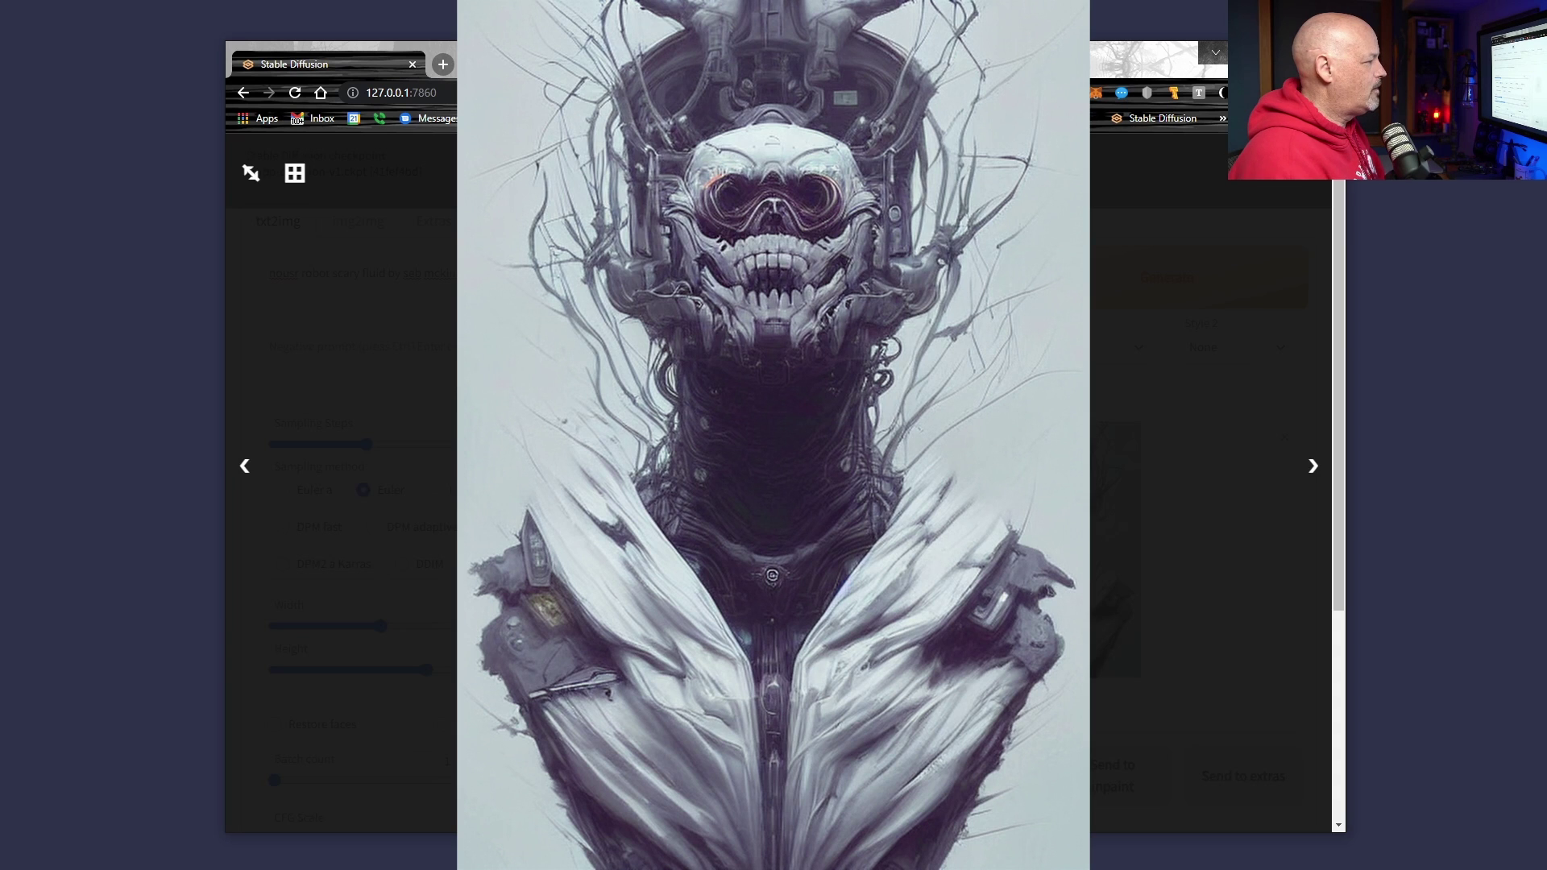
pyautogui.click(1118, 370)
pyautogui.click(745, 272)
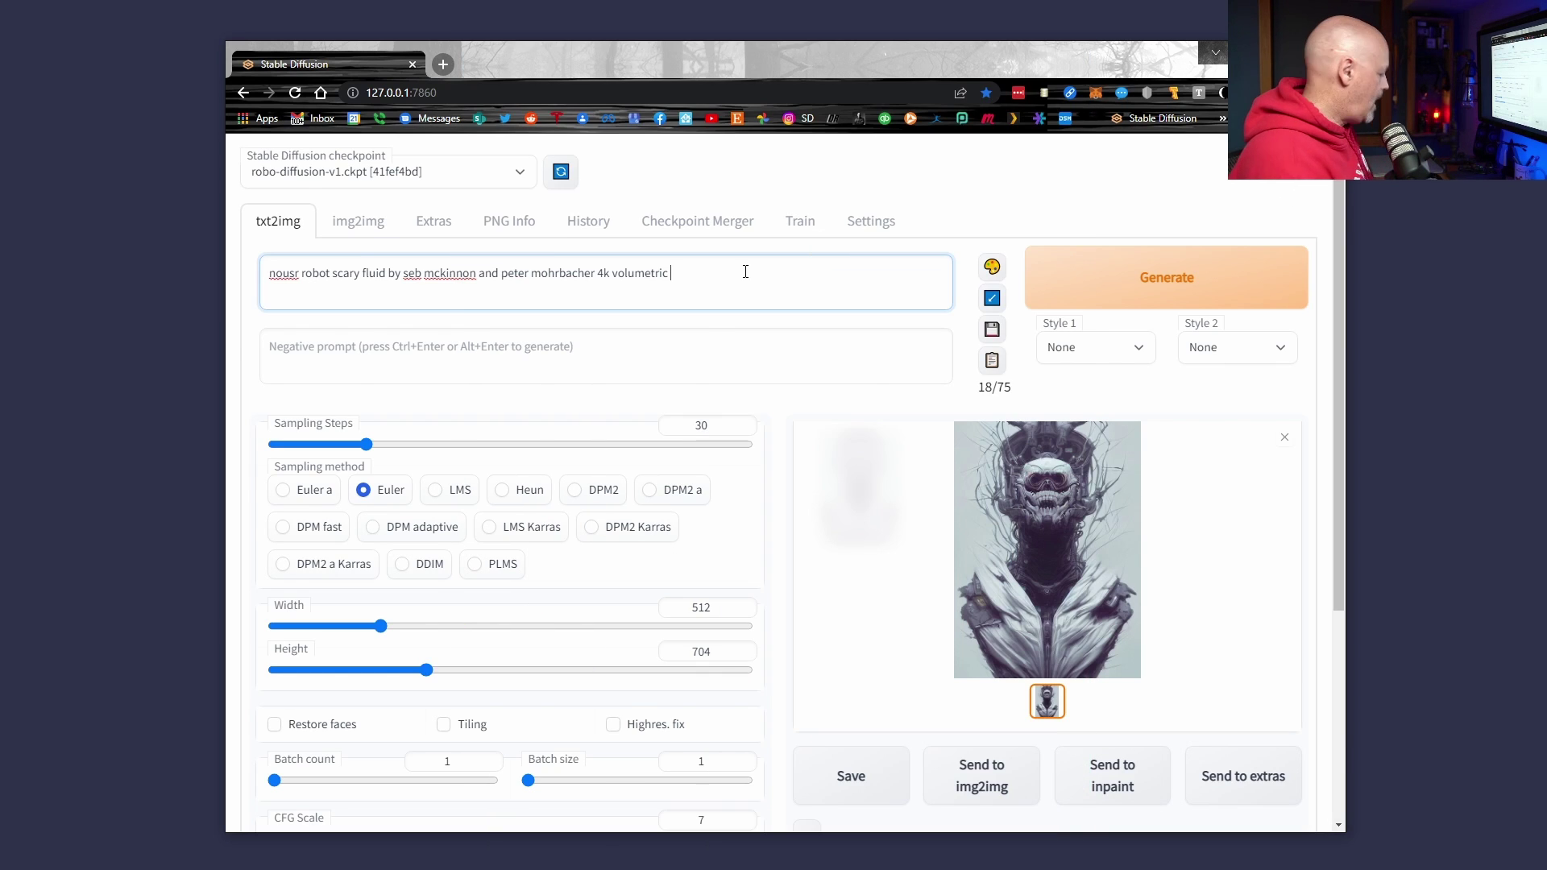
pyautogui.write('ghly detailed')
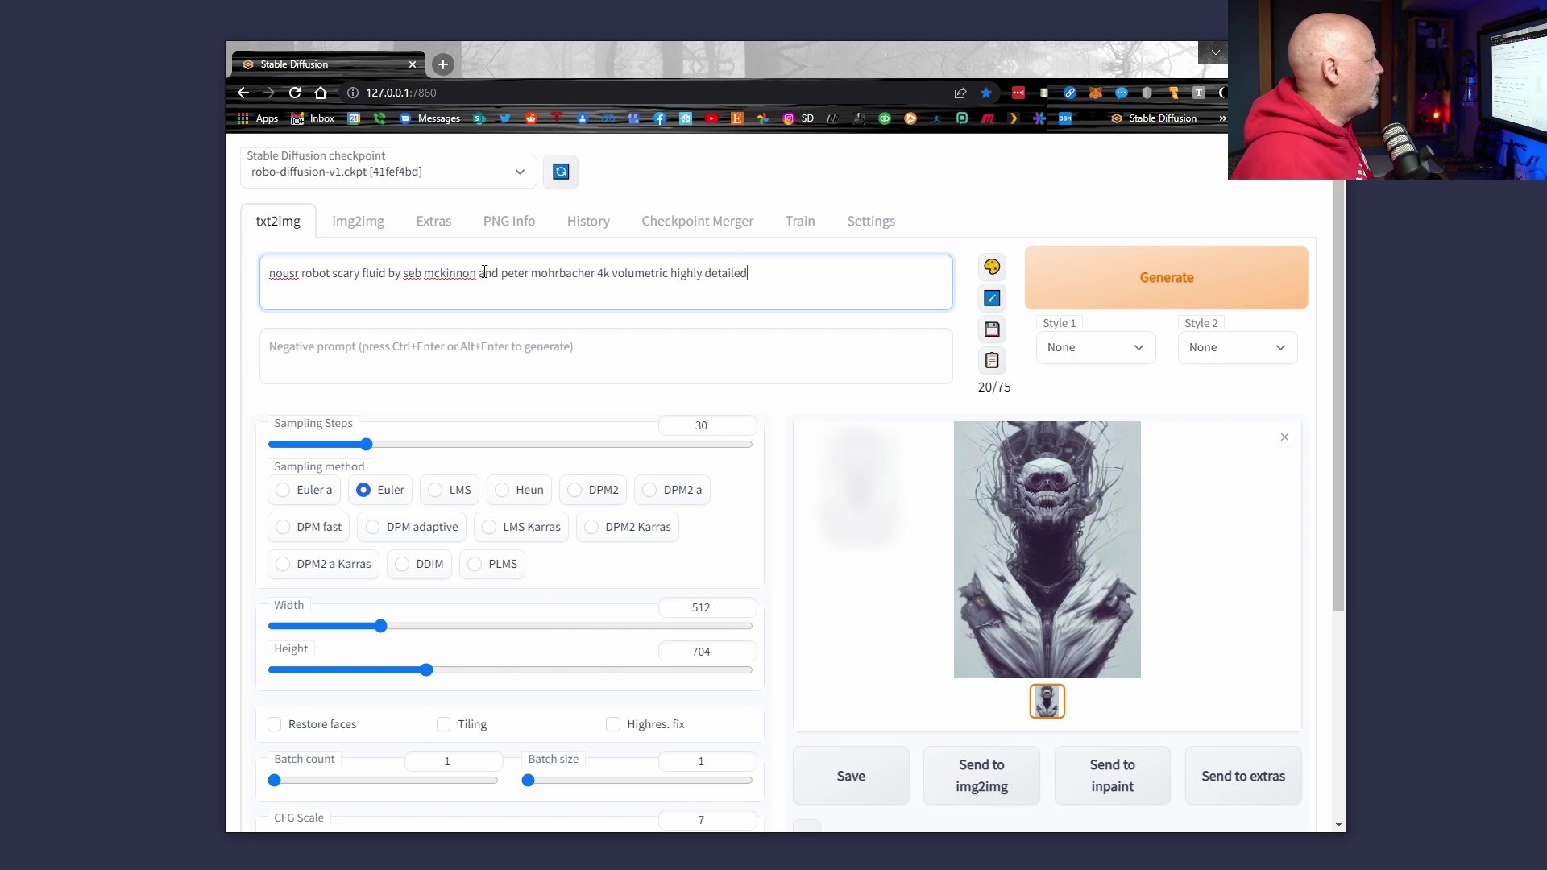
# Move the 'by seb mckinnon and peter mohrbacher' phrase to the prompt's end
pyautogui.moveTo(391, 276); pyautogui.dragTo(594, 270)
pyautogui.press('BackSpace')
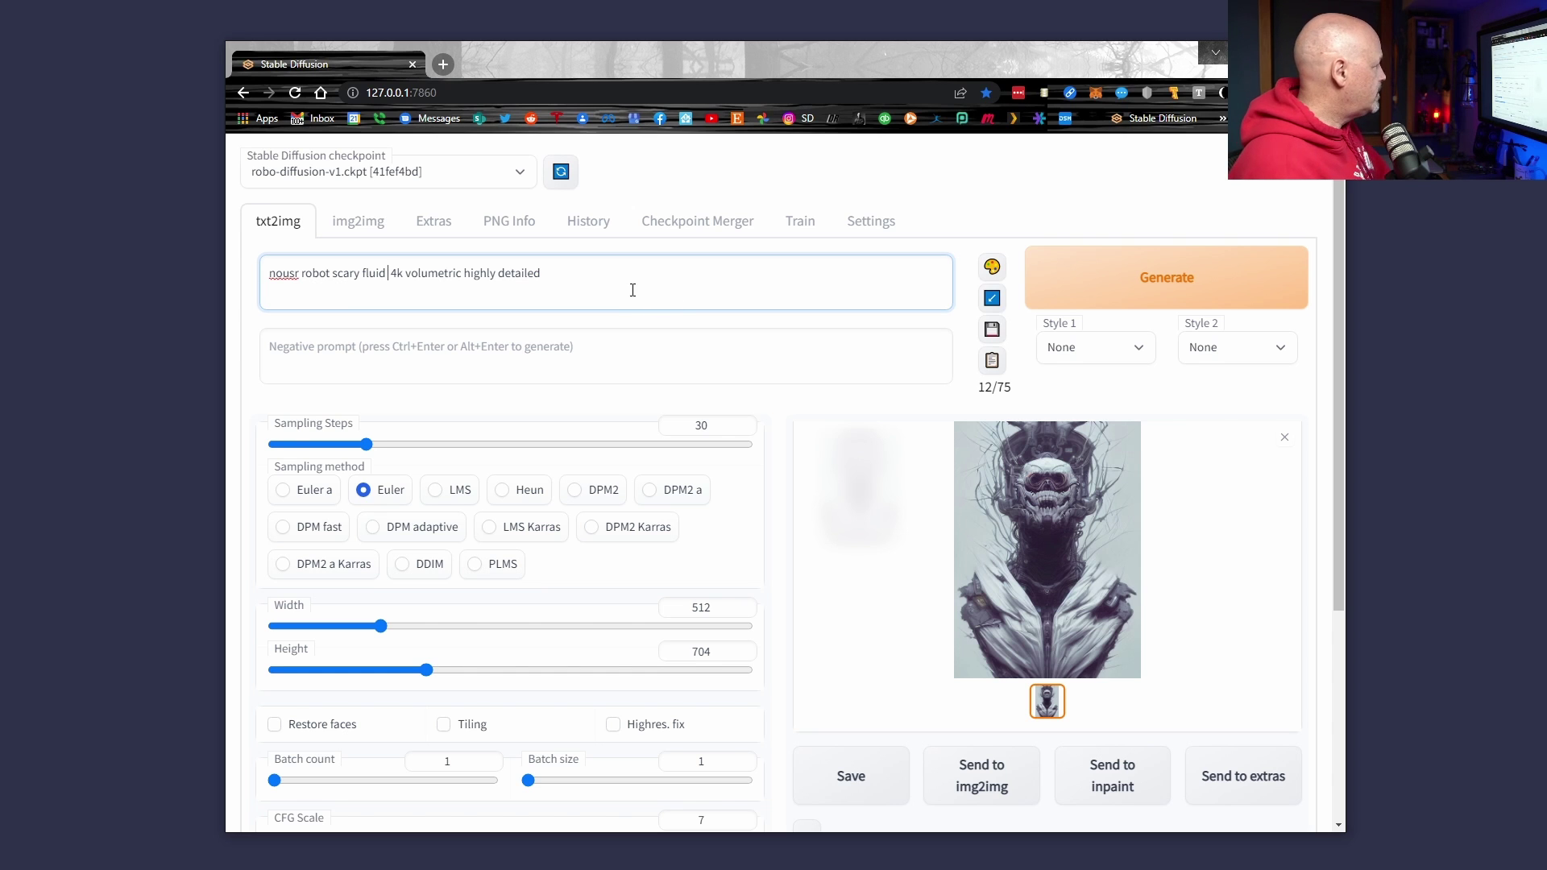
pyautogui.click(619, 273)
pyautogui.hotkey('ctrl', 'z')
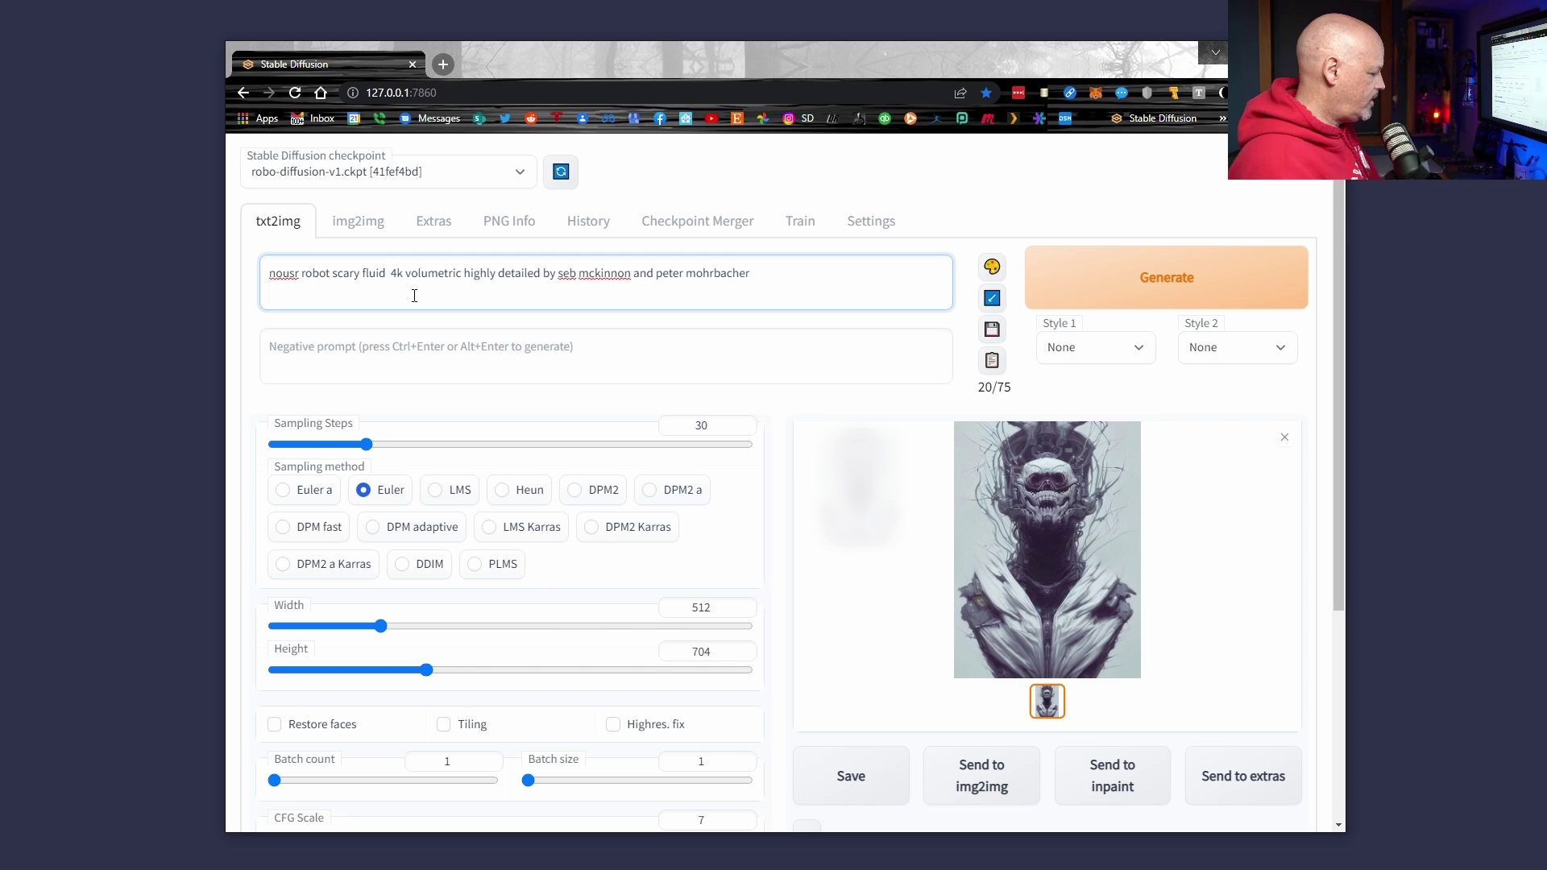
# Remove the extra space after 'fluid' and try, then undo, wrapping it in parentheses
pyautogui.click(389, 272)
pyautogui.press('BackSpace')
pyautogui.doubleClick(376, 274)
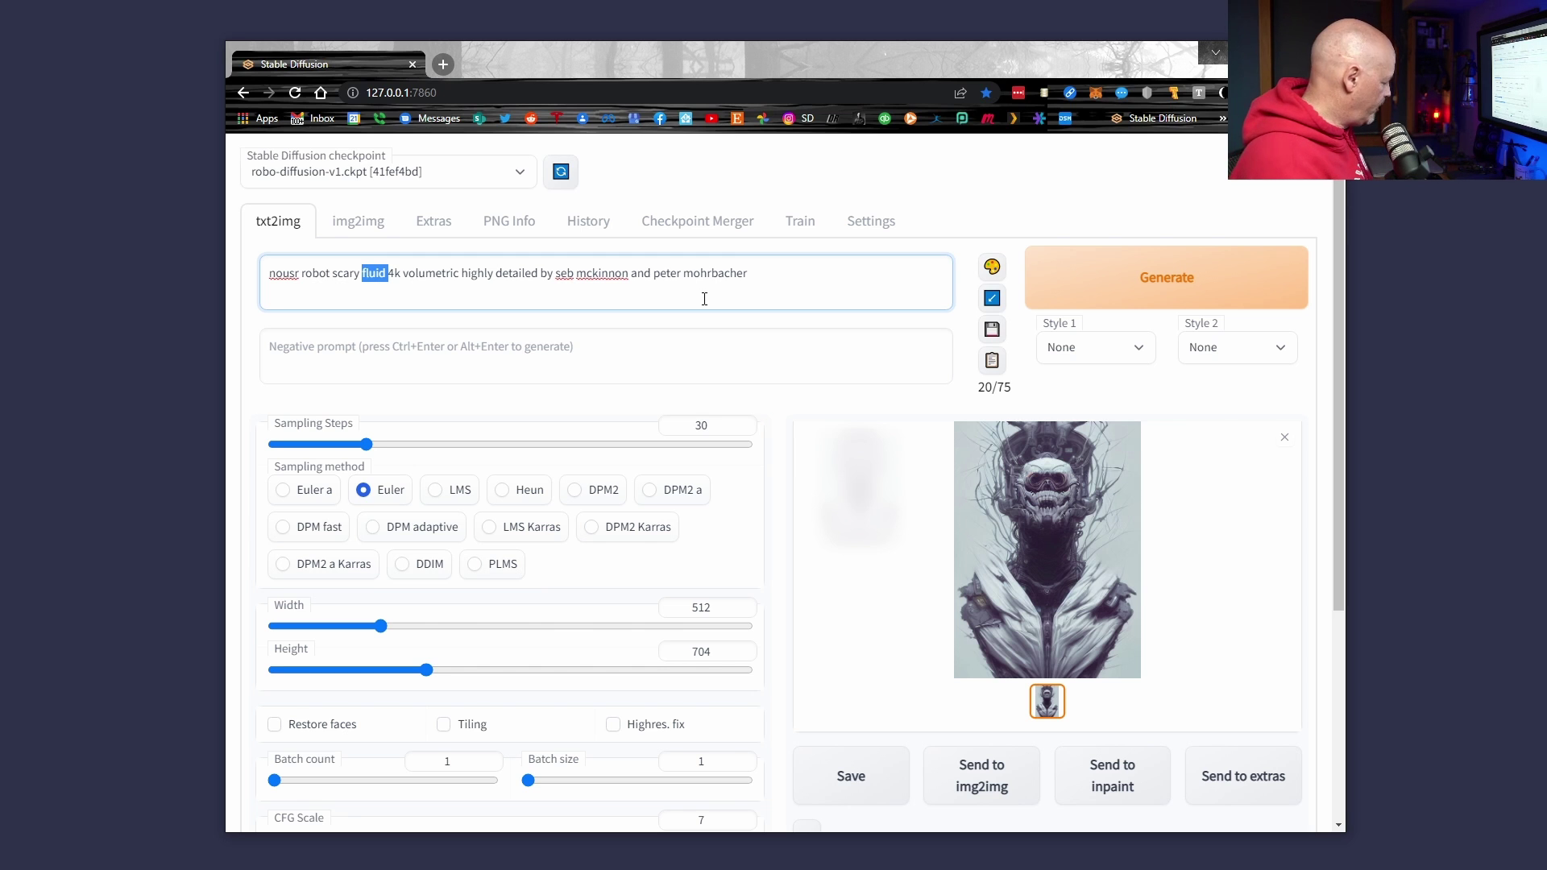
pyautogui.press('Left')
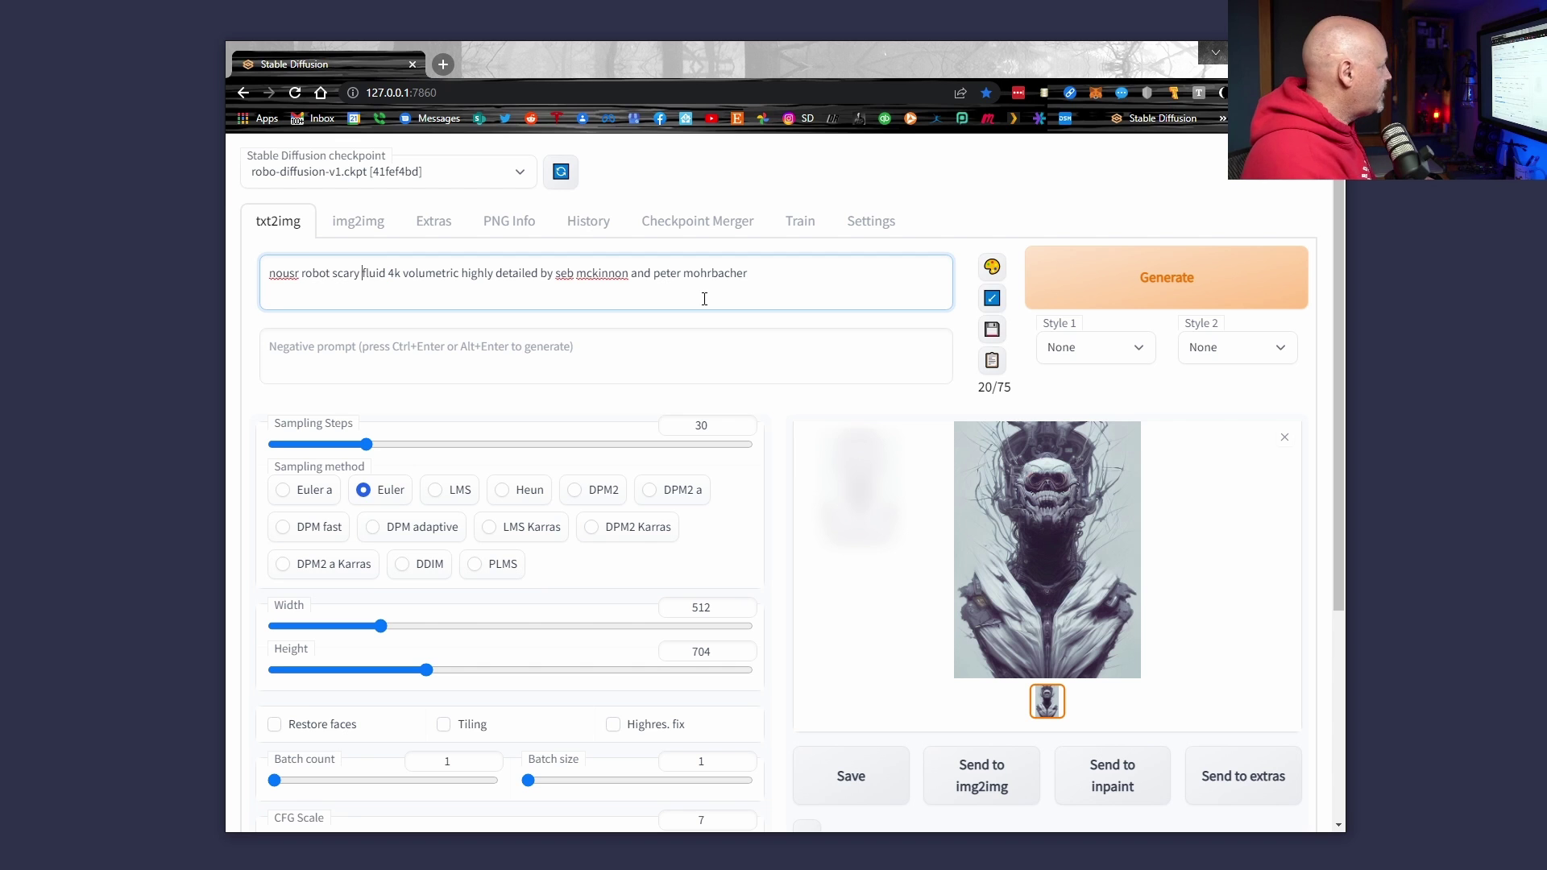
pyautogui.write('(')
pyautogui.press('Right')
pyautogui.press('Right')
pyautogui.press('Right')
pyautogui.write(')')
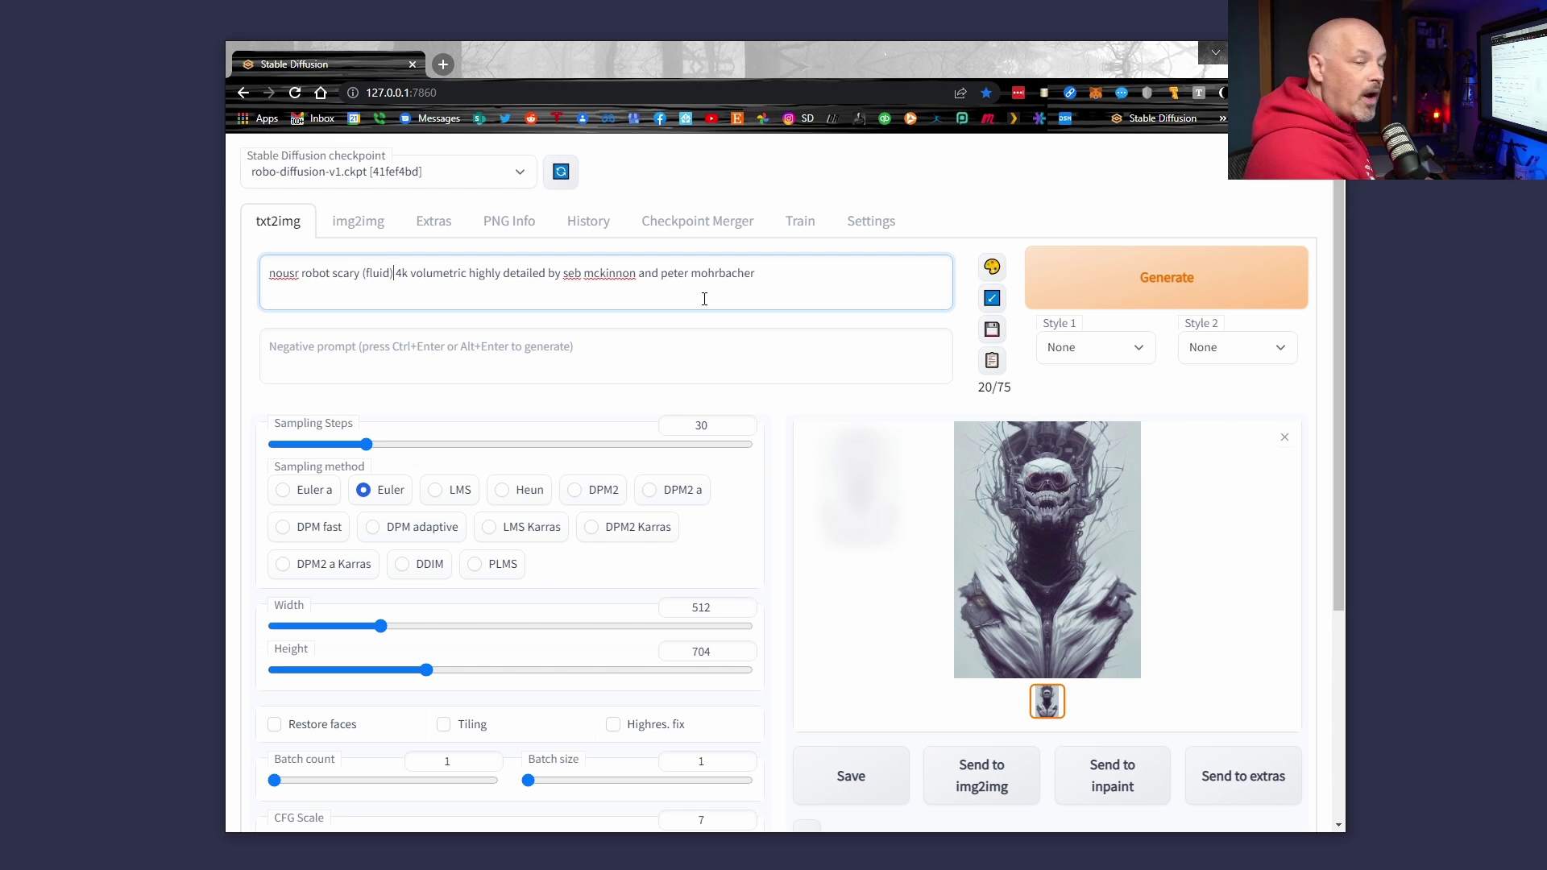
pyautogui.press('BackSpace')
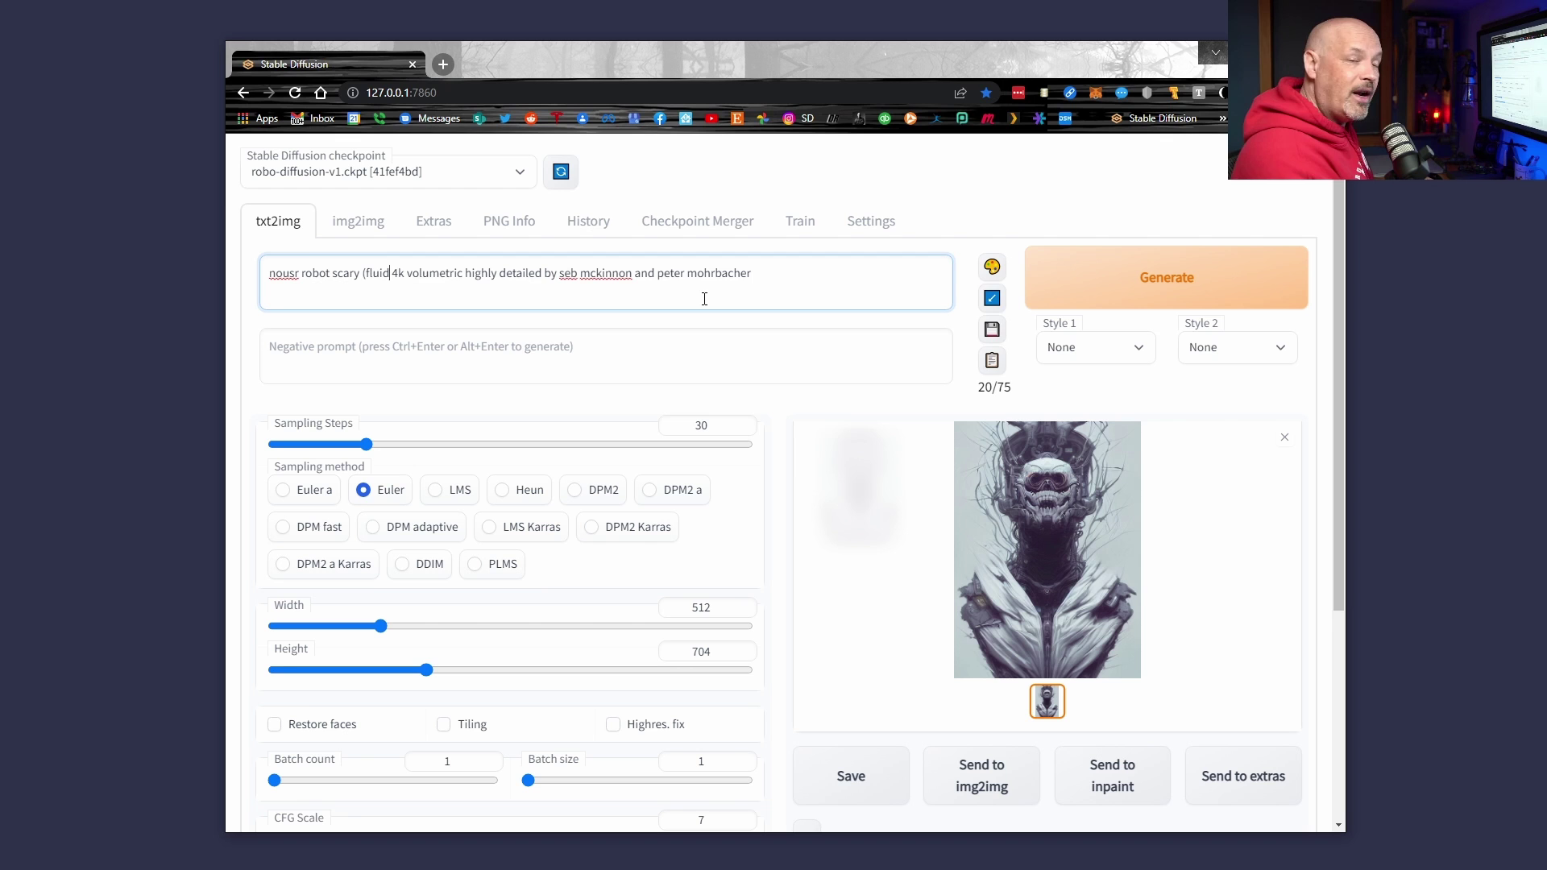
pyautogui.hotkey('ctrl', 'Left')
pyautogui.press('BackSpace')
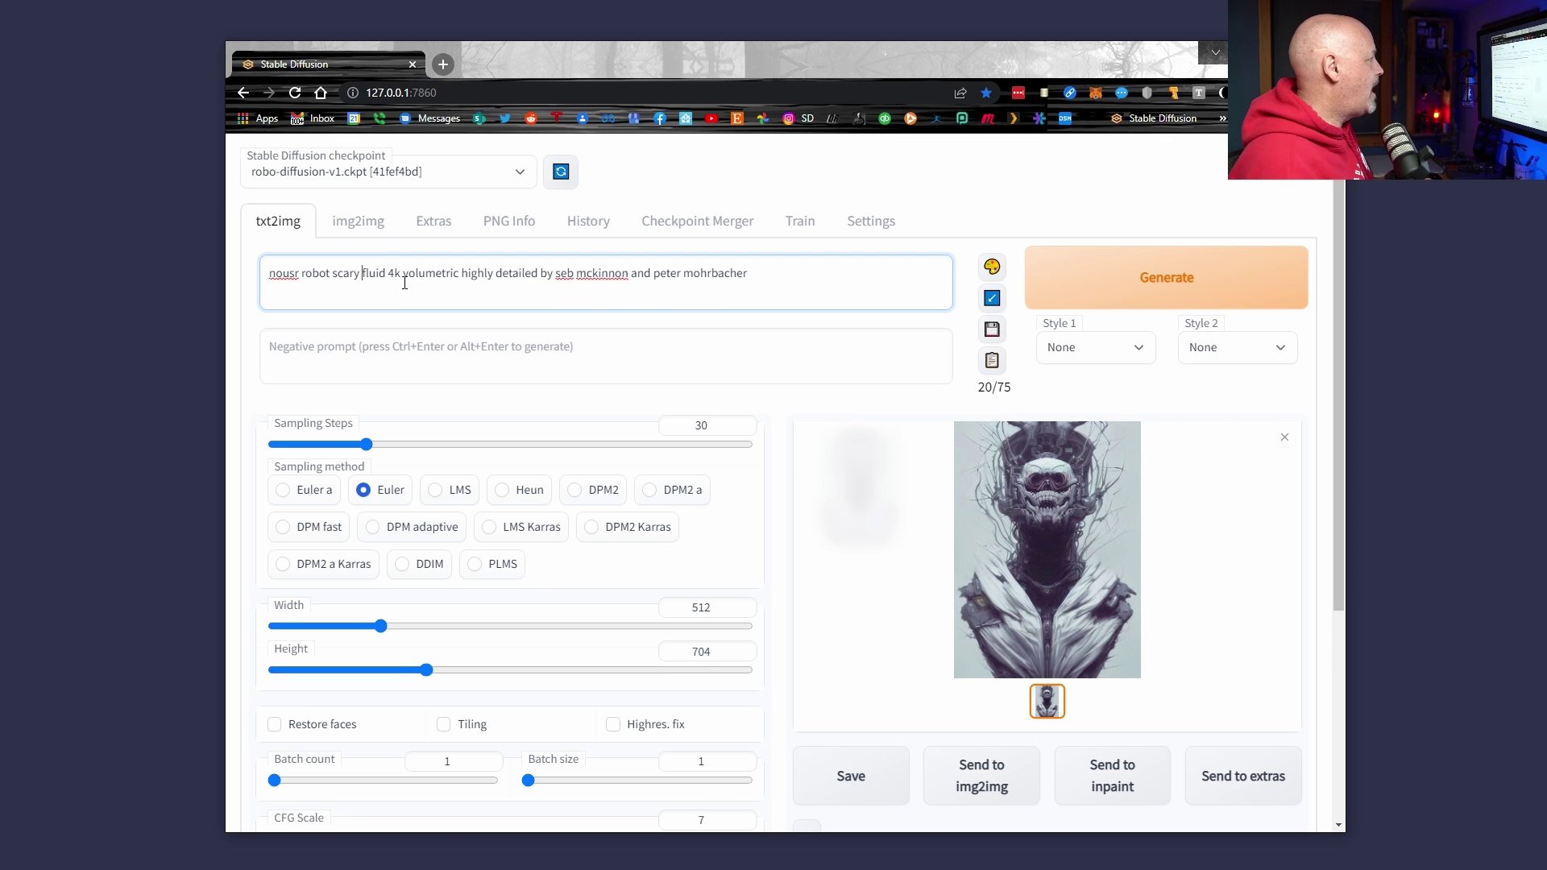
# Weight 'fluid' as (fluid:1) using Ctrl+Up and Ctrl+Down
pyautogui.doubleClick(376, 270)
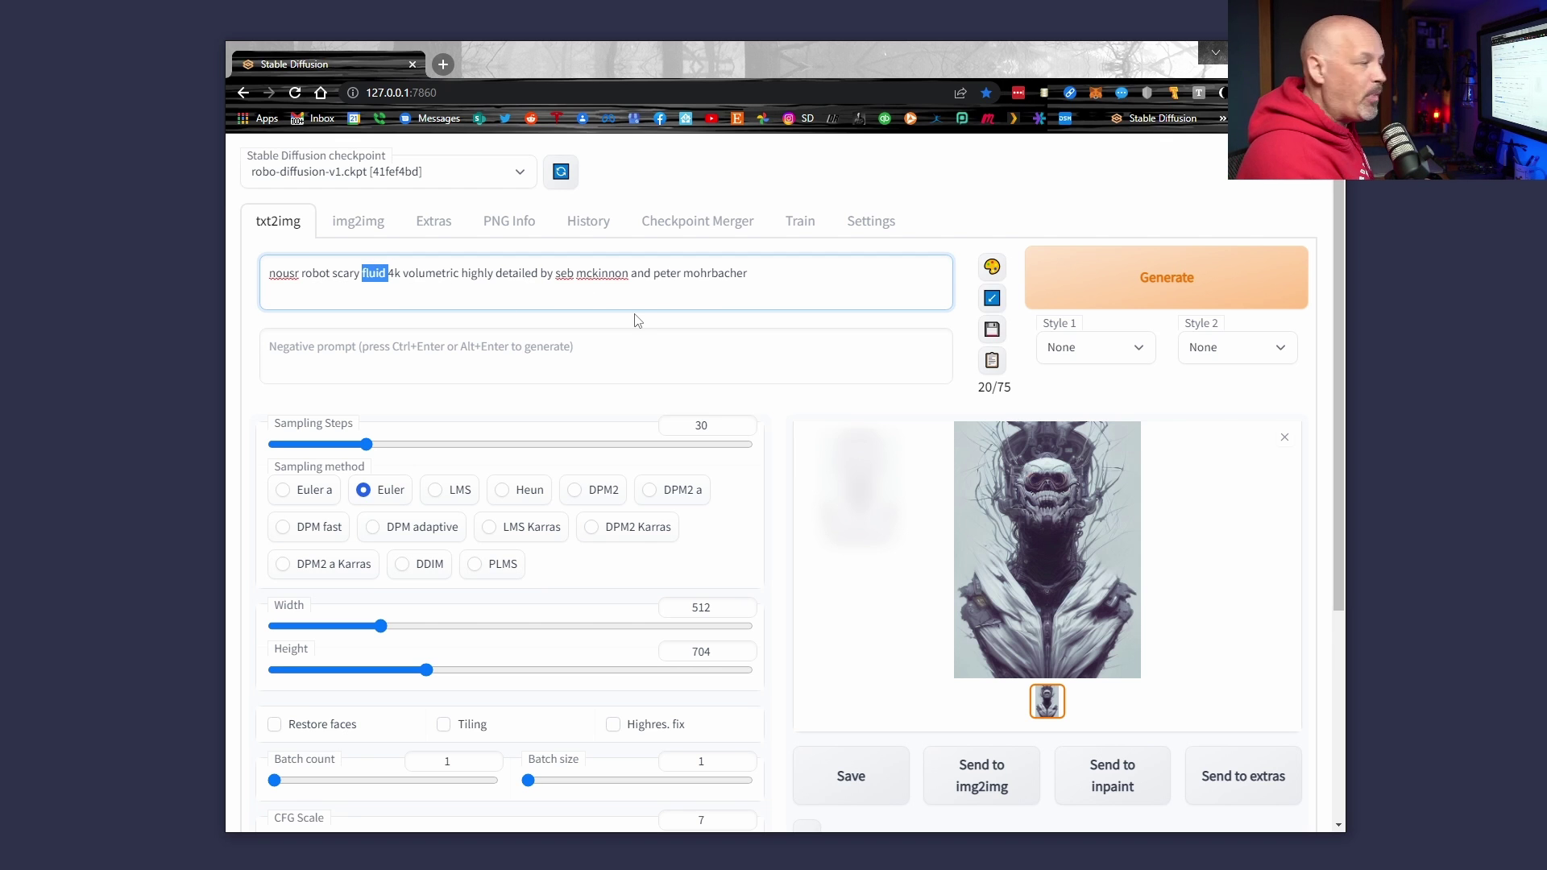
pyautogui.hotkey('ctrl', 'Up')
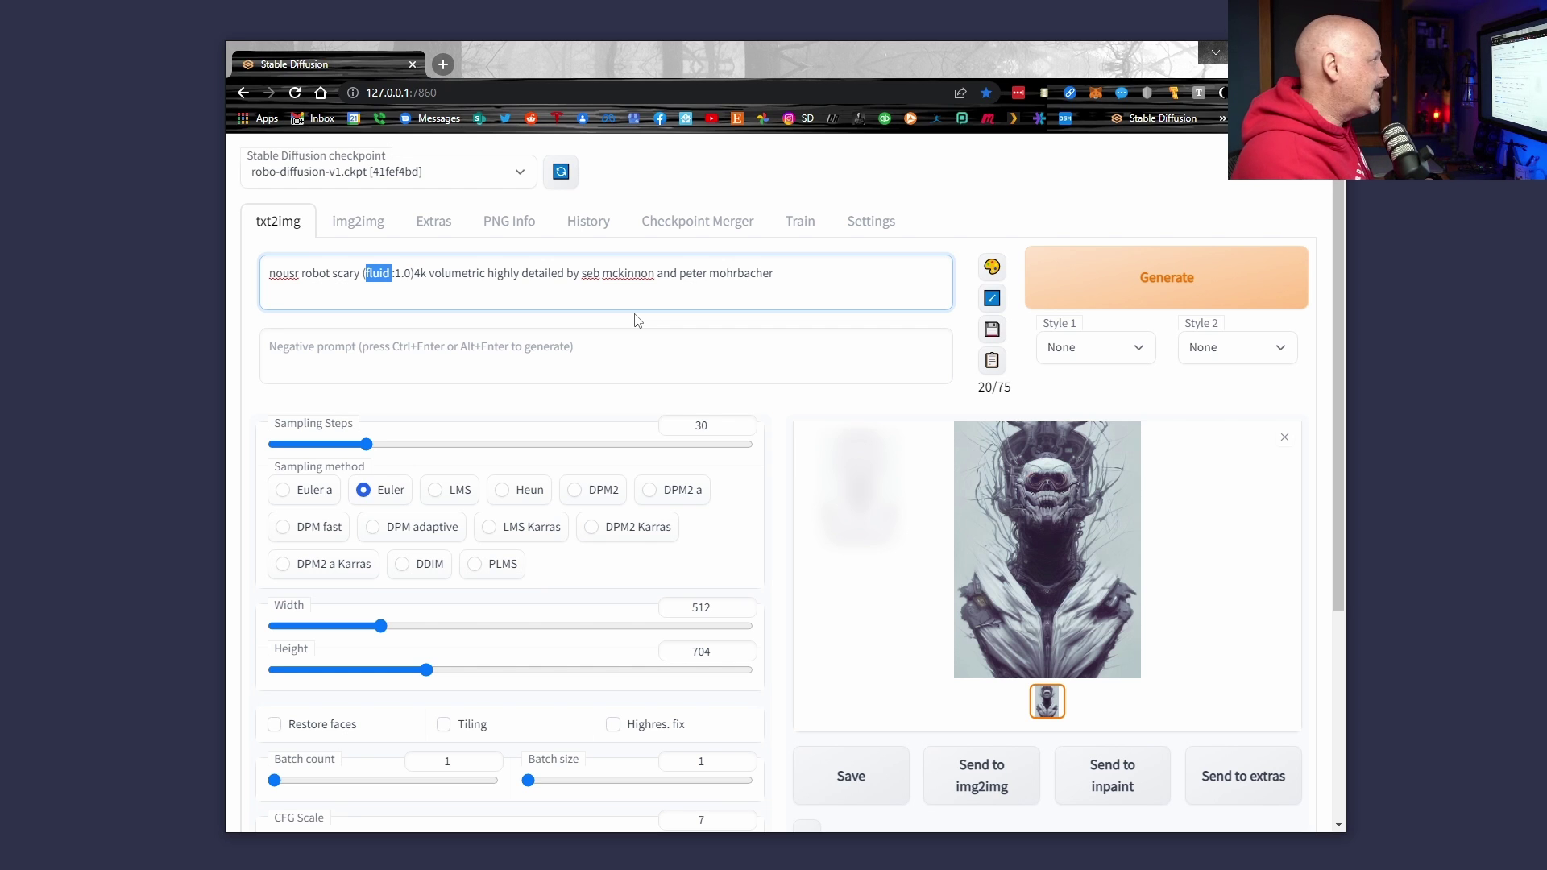
pyautogui.hotkey('ctrl', 'Down')
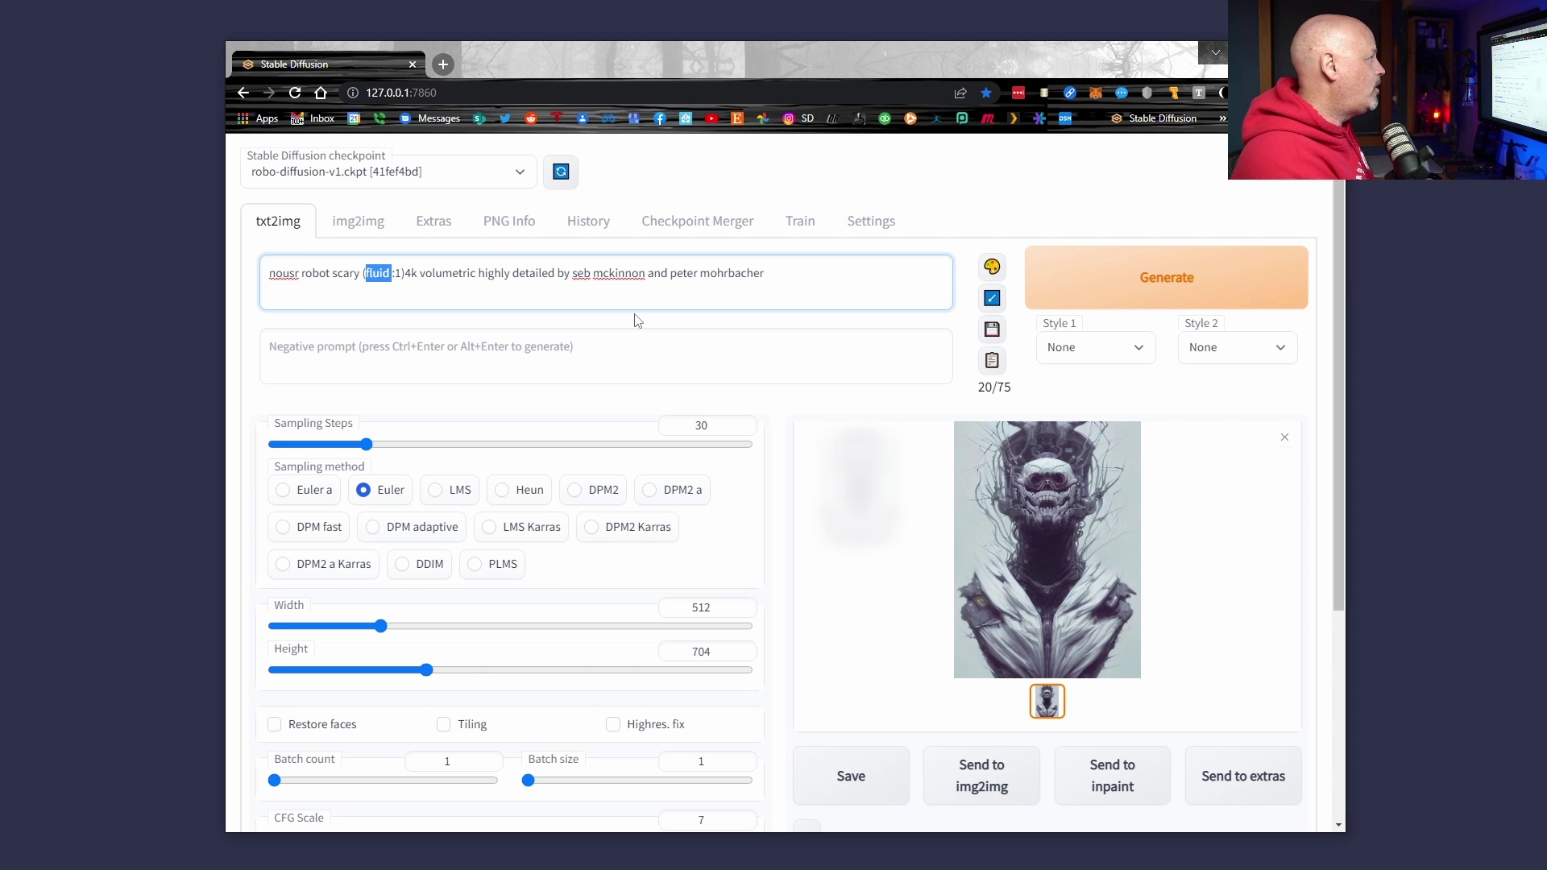
# After viewing the cyborg portrait, weight 'xenomorph' as (xenomorph:1.0) and generate with Ctrl+Enter
pyautogui.click(1047, 548)
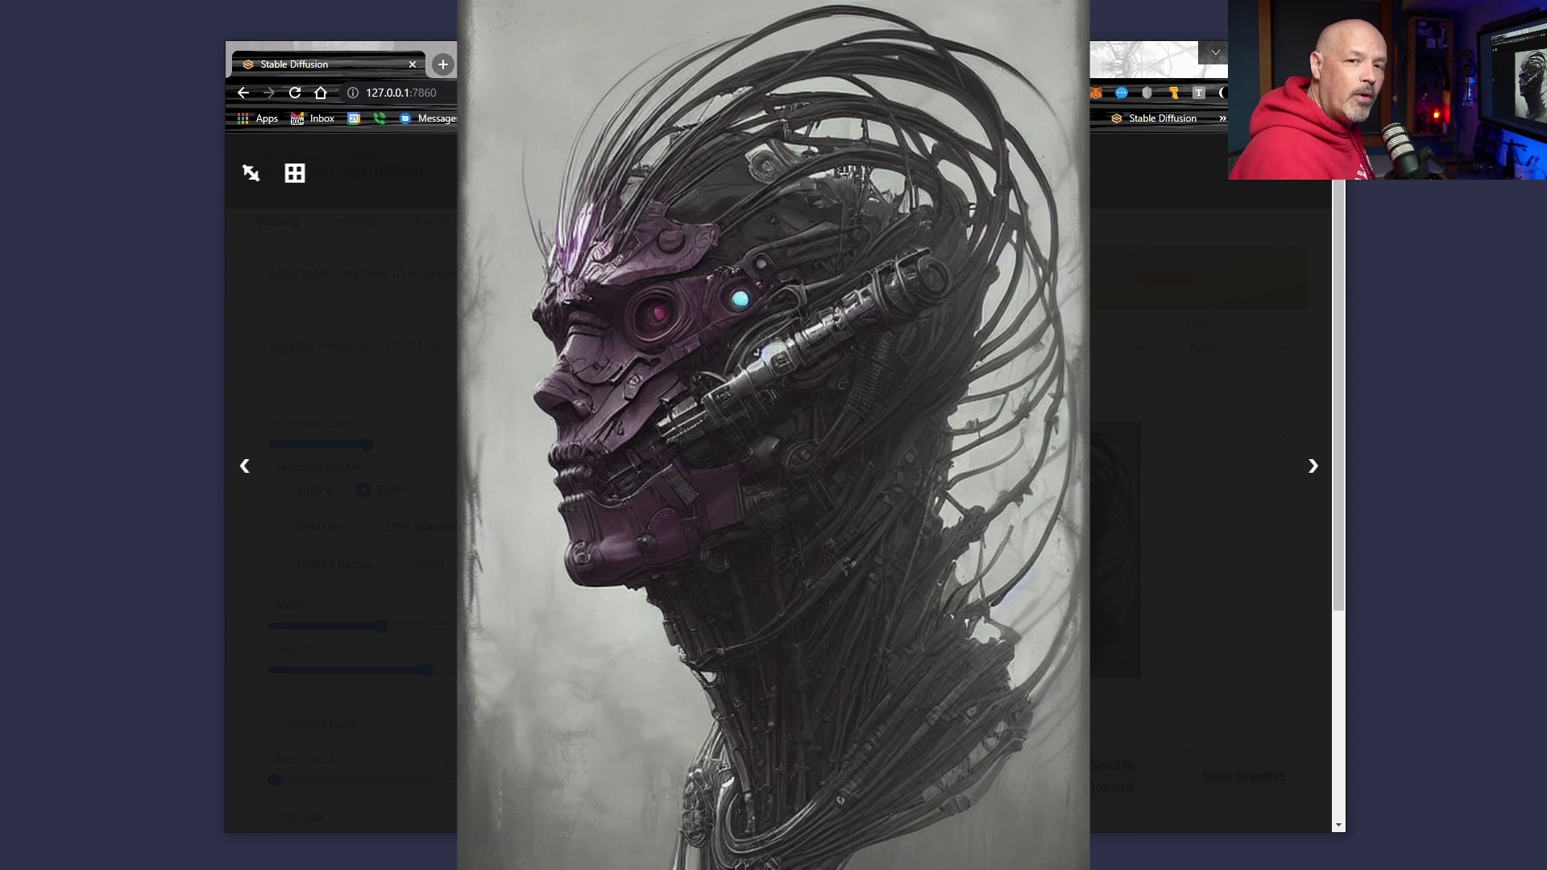
pyautogui.click(1287, 184)
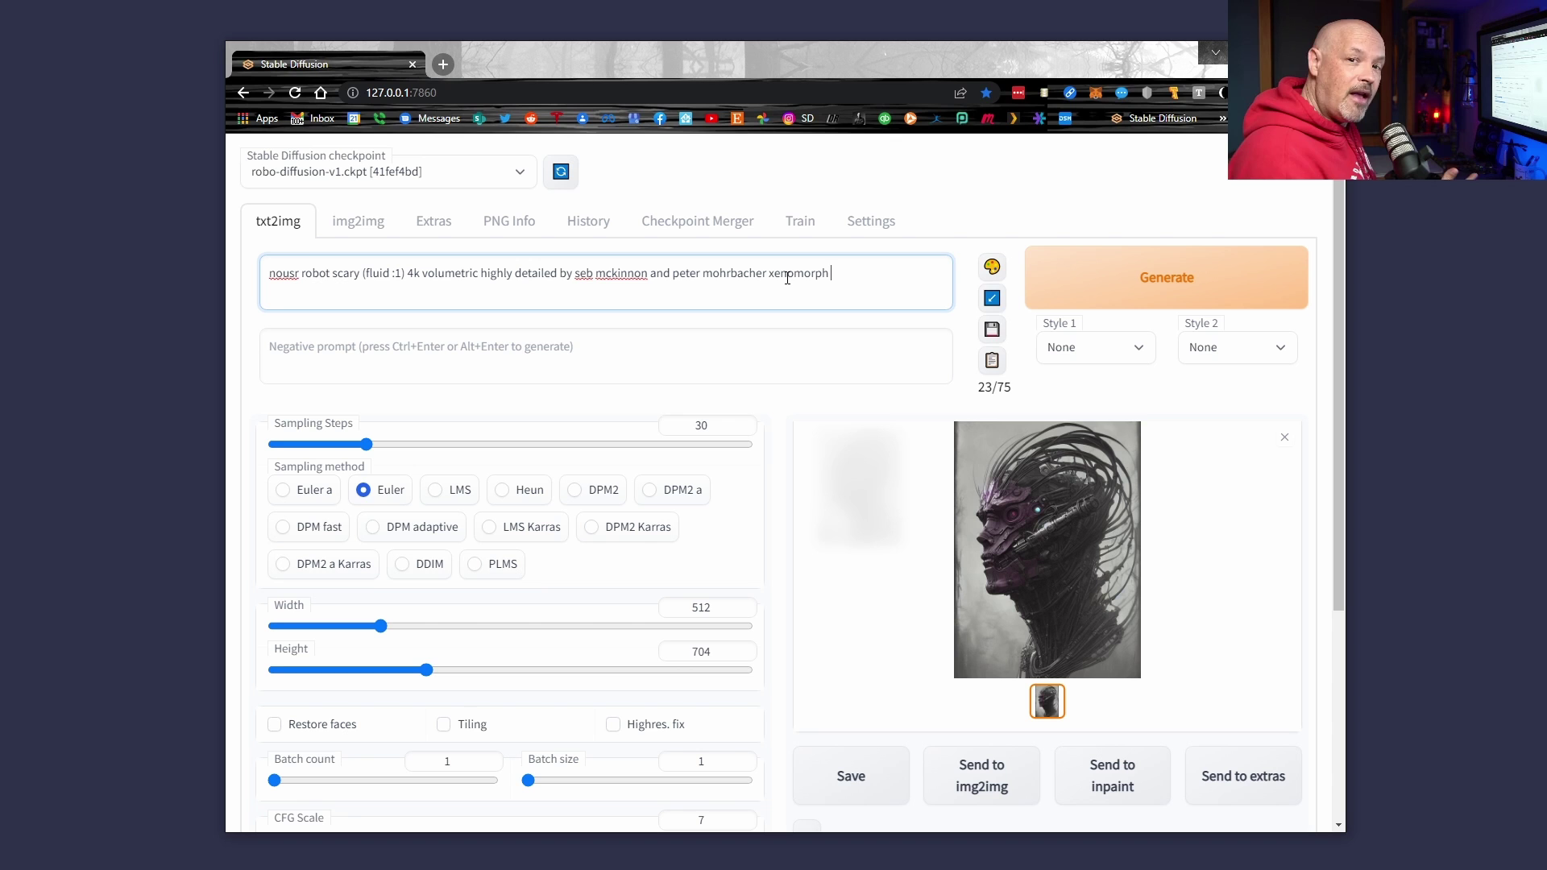
pyautogui.doubleClick(787, 278)
pyautogui.hotkey('ctrl', 'Up')
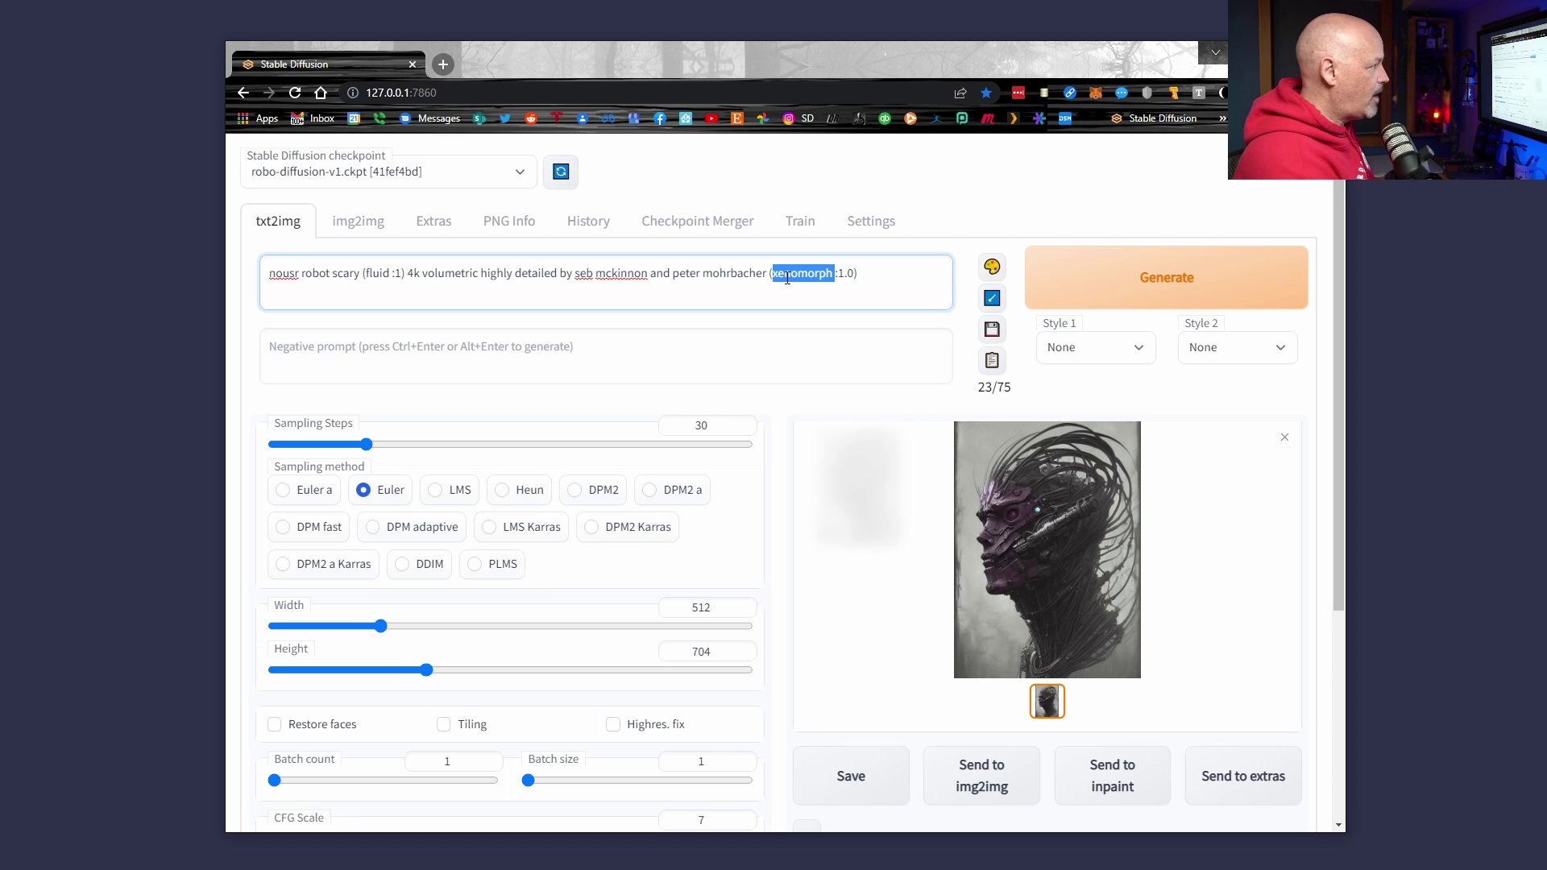
pyautogui.hotkey('ctrl', 'Return')
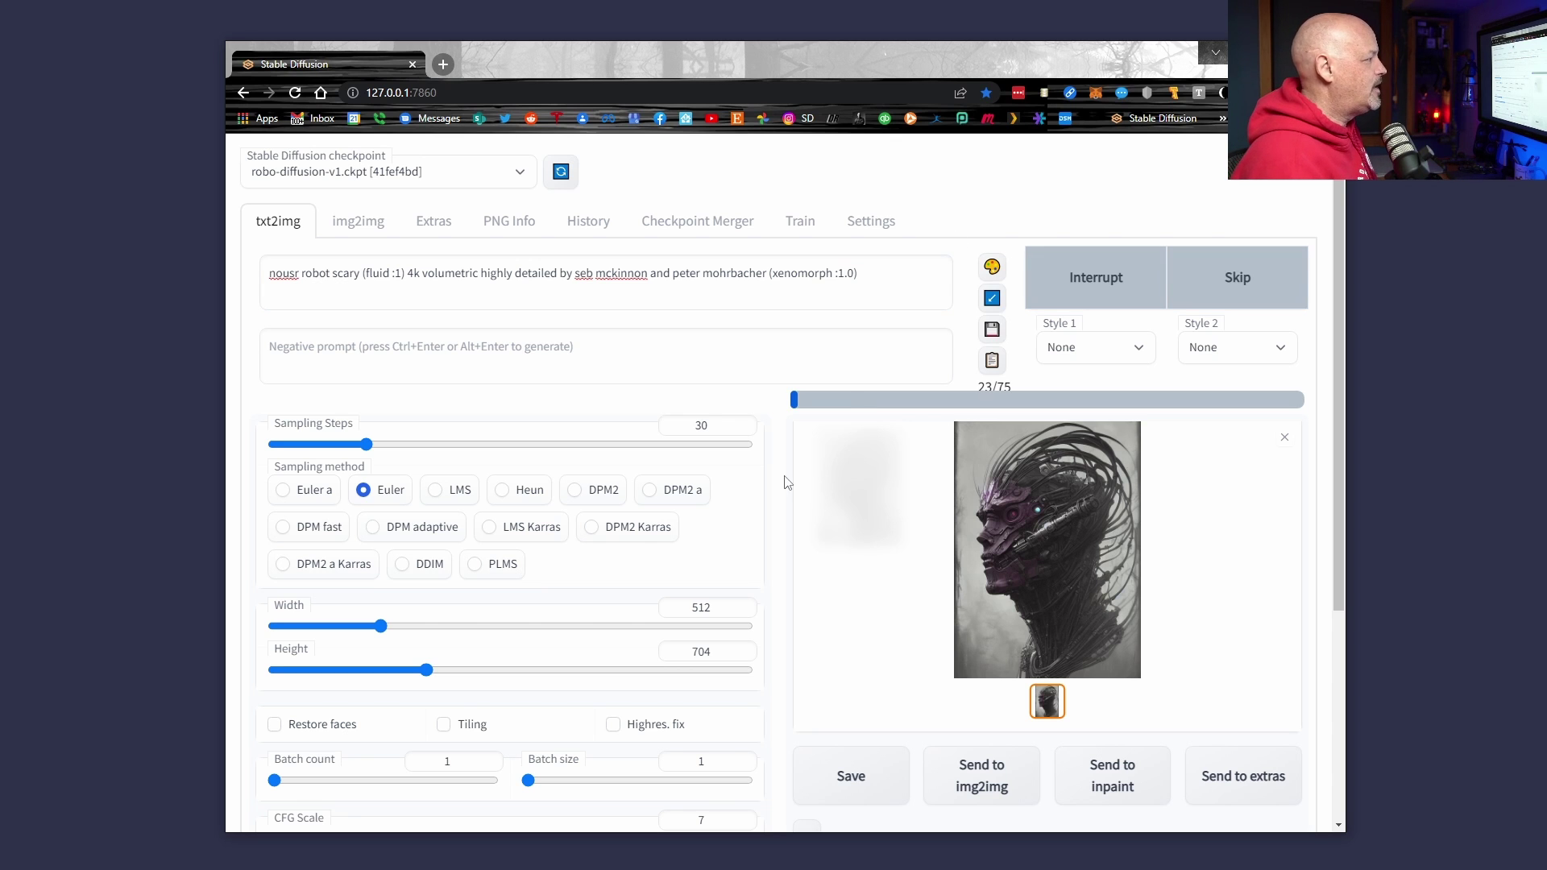